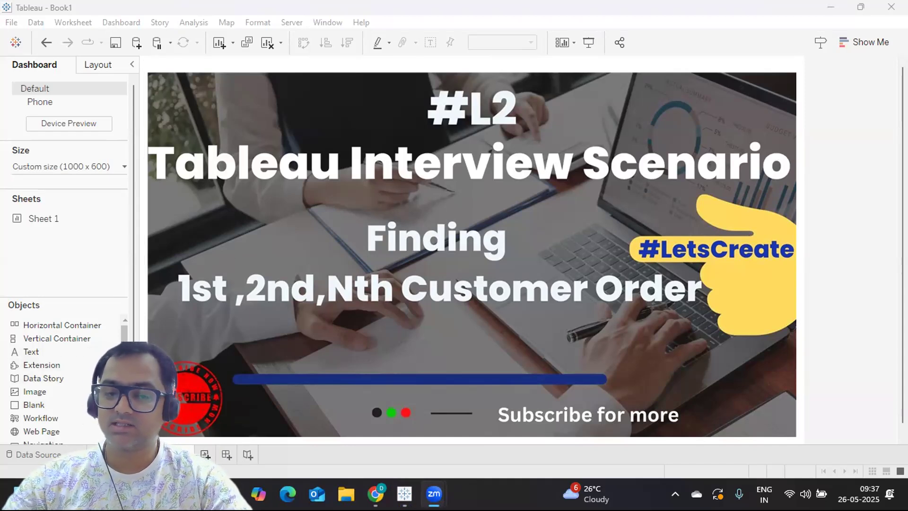
On Sheet 2, search for Customer Name and place it on Rows.
key(ctrl+m)
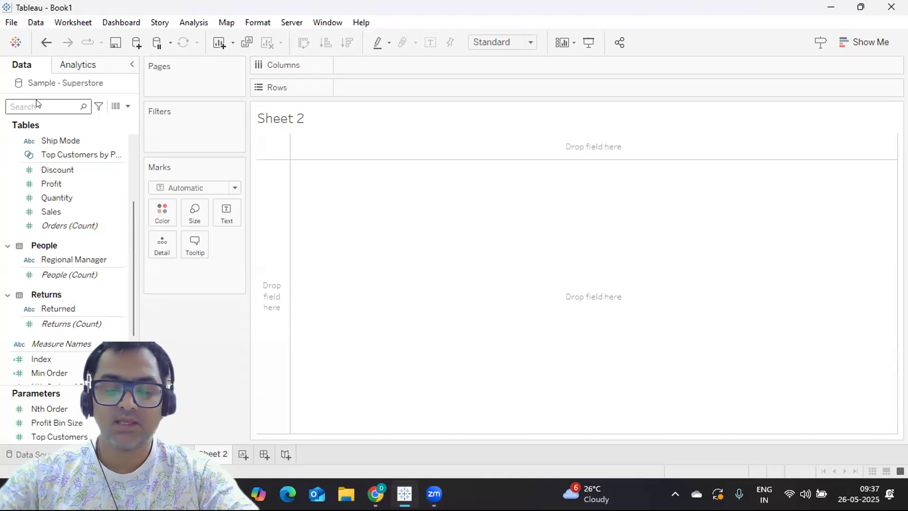
text(cus)
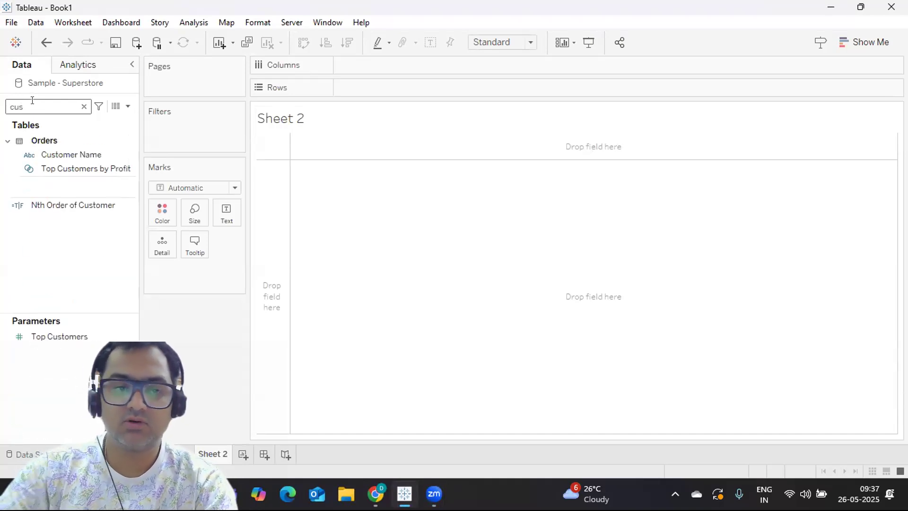
drag(71, 155, 367, 91)
Add Order Date to Rows beside Customer Name as a discrete Order Date.
click(60, 103)
key(BackSpace)
key(BackSpace)
key(BackSpace)
text(or)
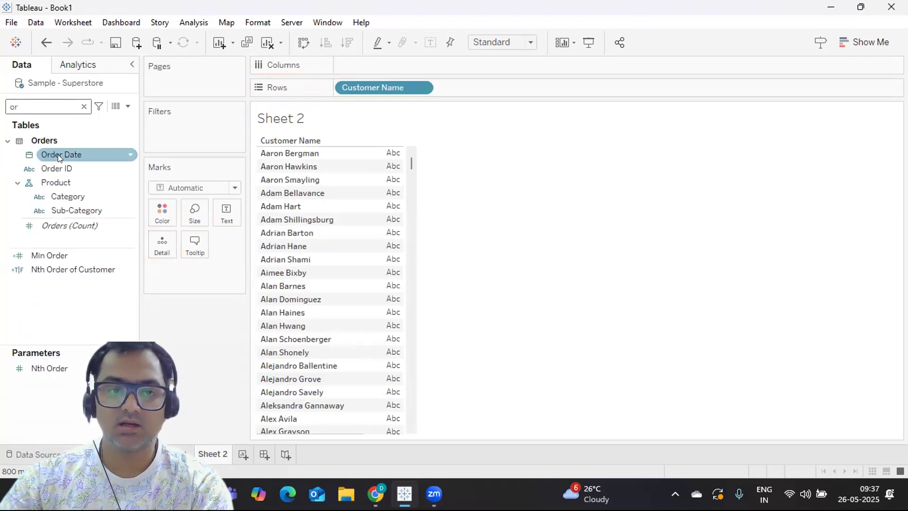
click(57, 153)
drag(58, 153, 458, 90)
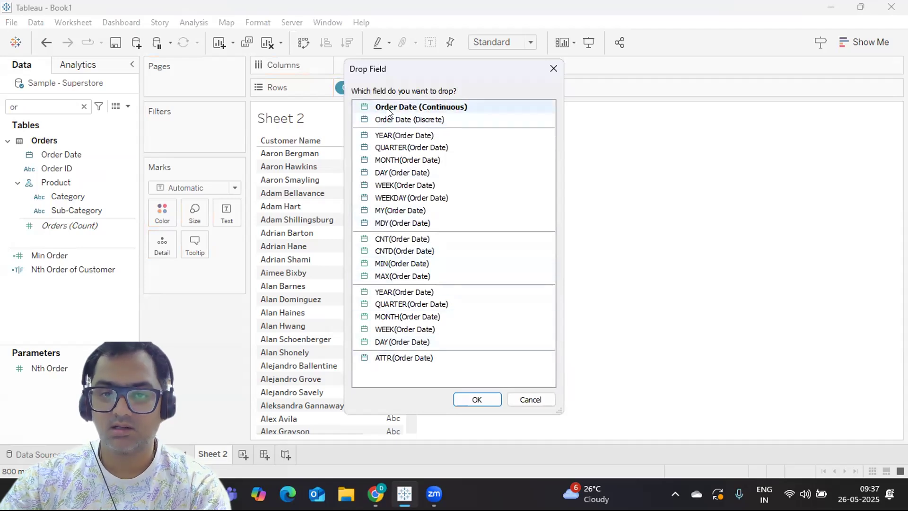
click(420, 121)
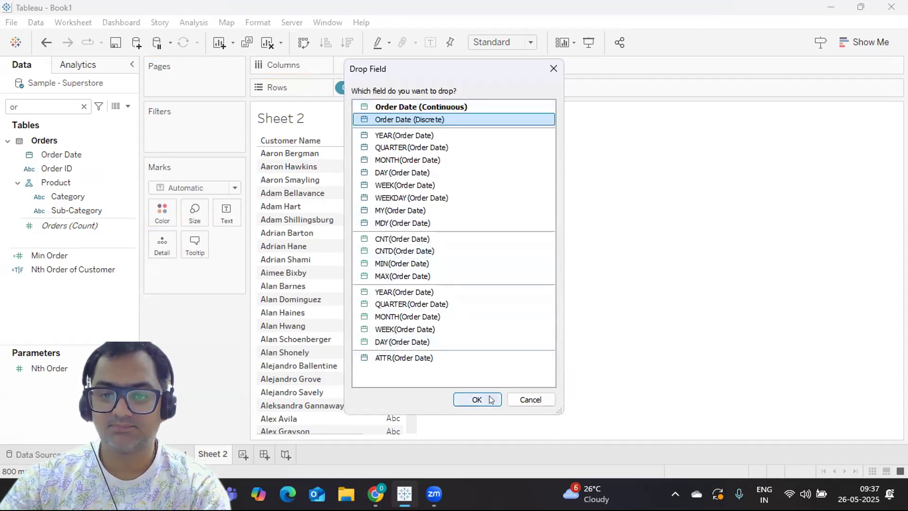
click(490, 399)
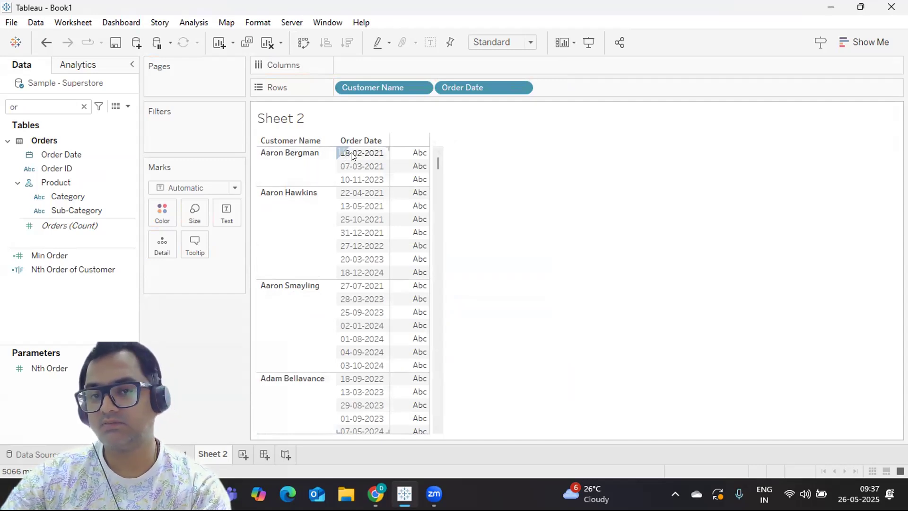
mouse_move(397, 175)
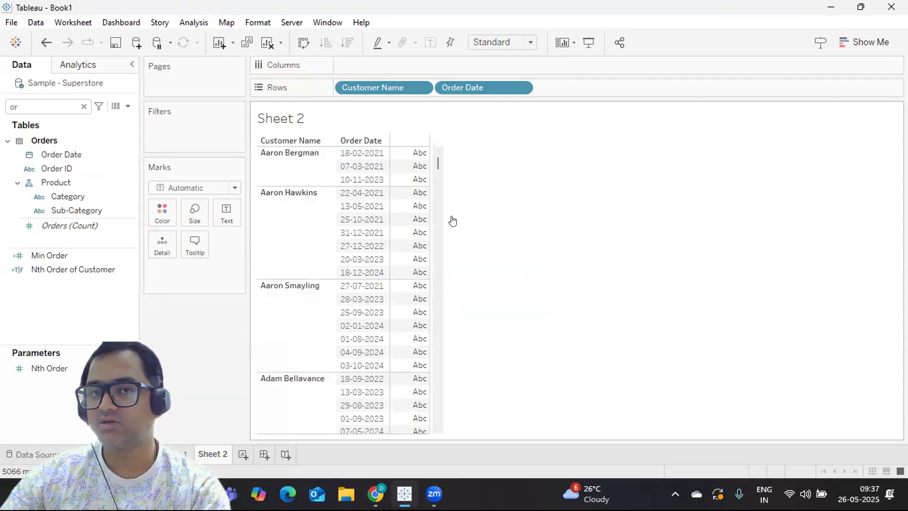
Start a new calculated field named LOD -1st Ordrer.
click(85, 106)
click(128, 106)
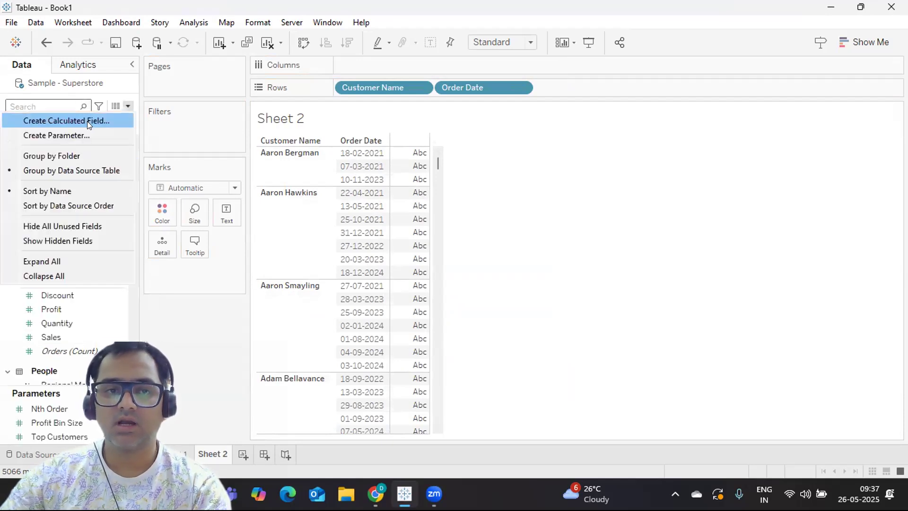
click(87, 121)
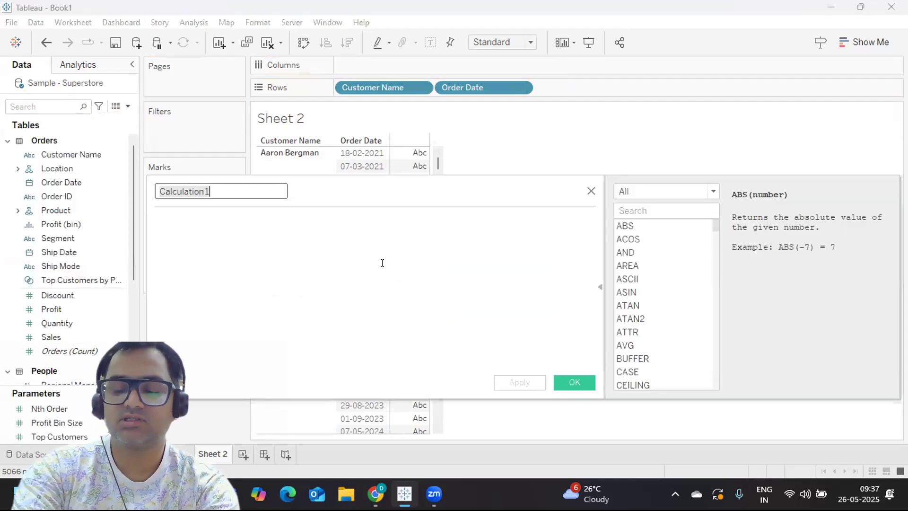
text(Lo)
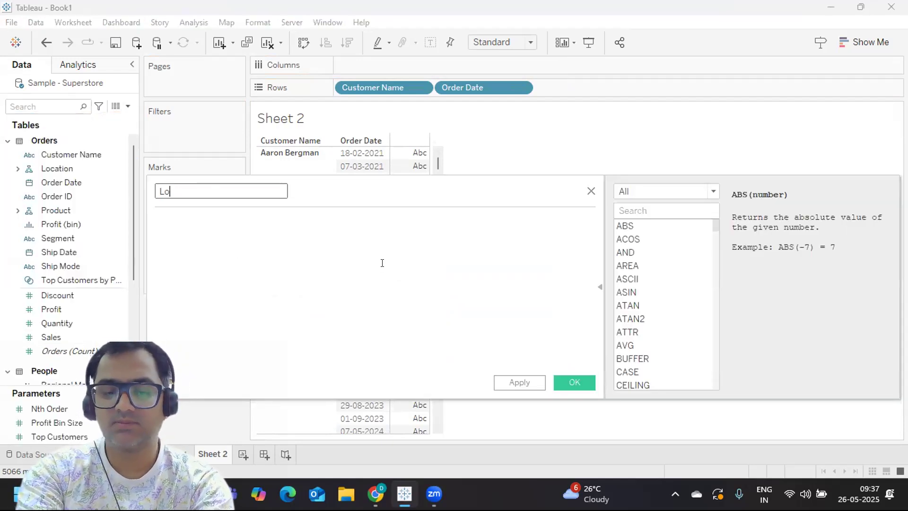
text(Od)
key(BackSpace)
text(D)
text( Fi)
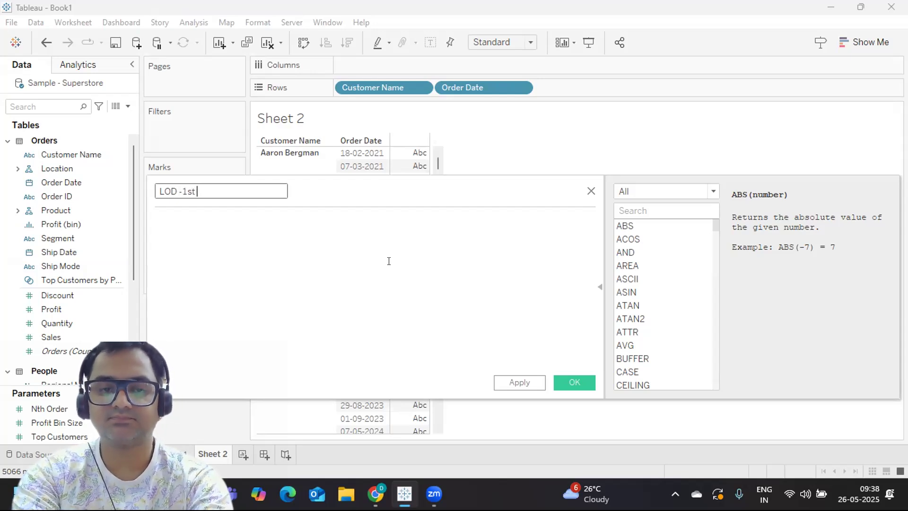
text(rdrer)
Enter the formula {FIXED [Customer Name] : min([Order Date])}.
click(357, 330)
text({FIXED )
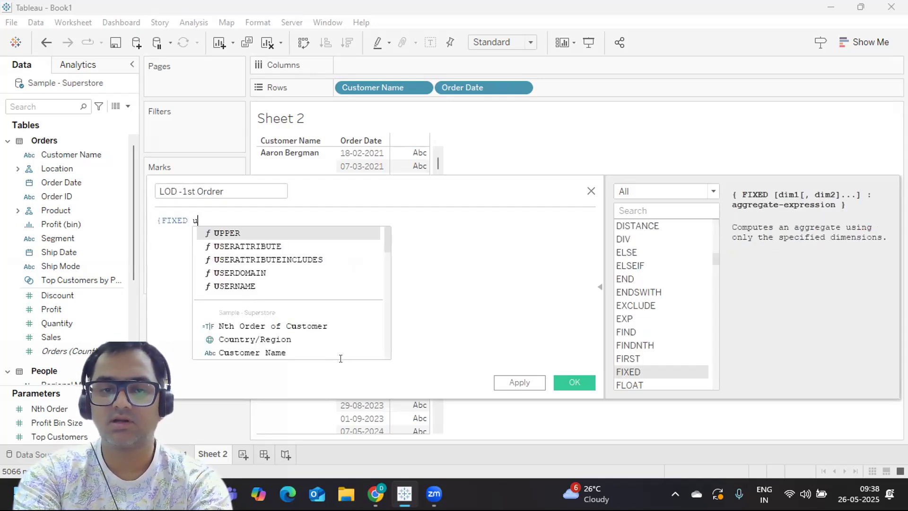
text(cus)
key(Return)
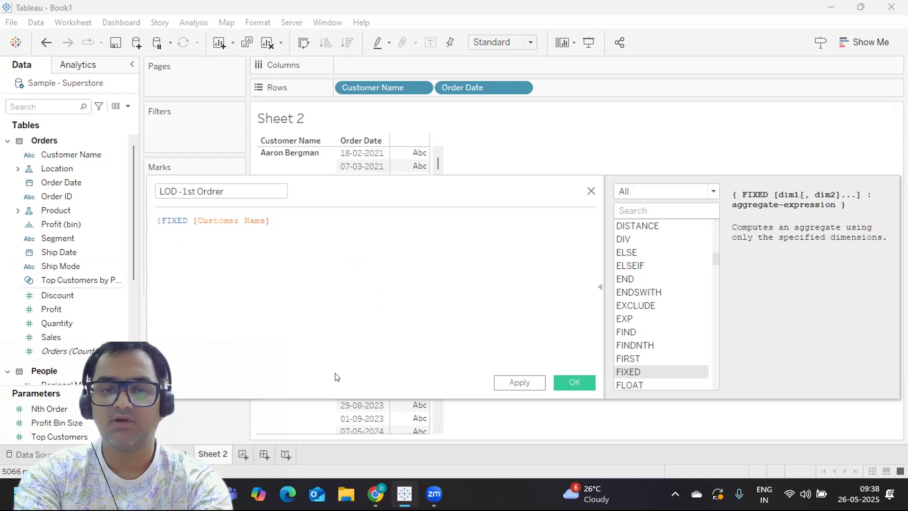
text(:)
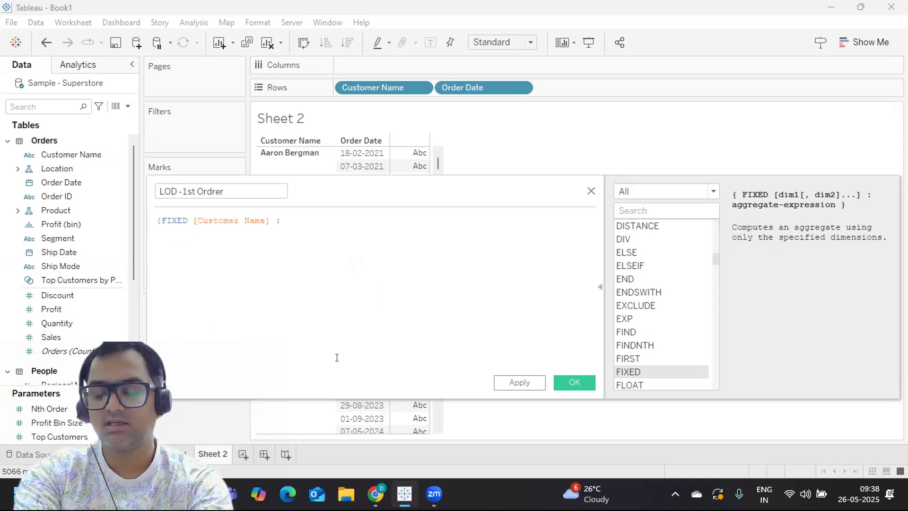
text( min)
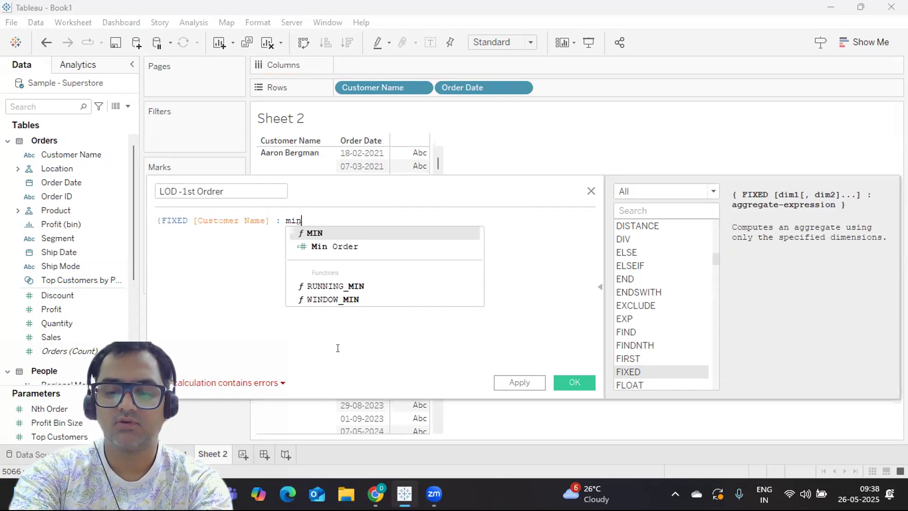
text((orde)
key(Return)
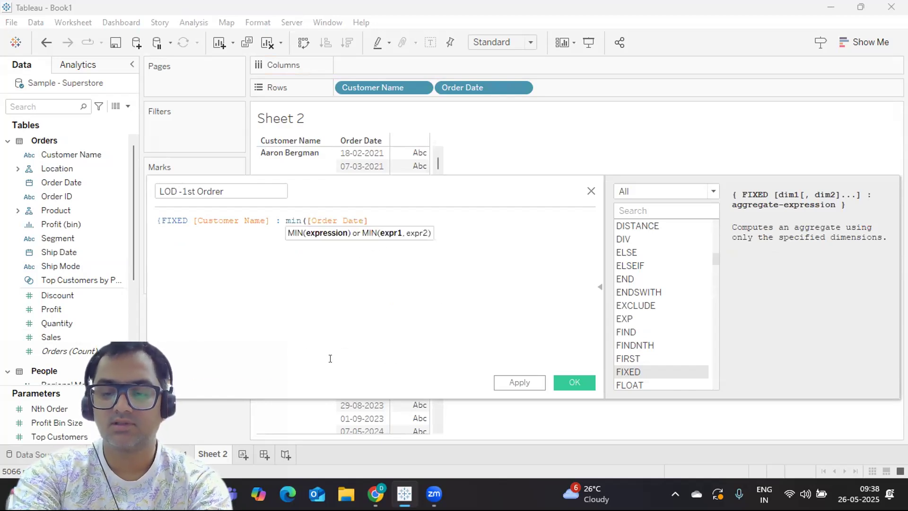
text())
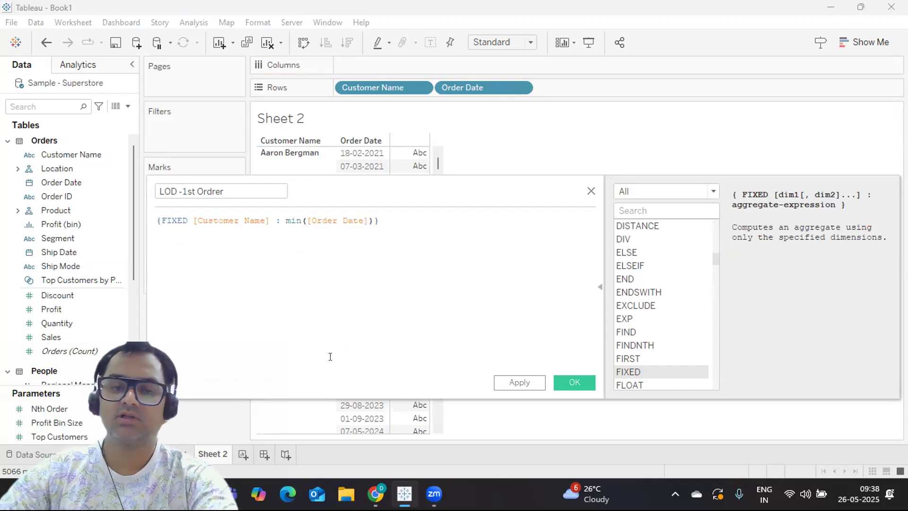
Walk through the FIXED, Customer Name and MIN parts, then apply and save the calculation.
double_click(159, 220)
click(261, 237)
double_click(167, 221)
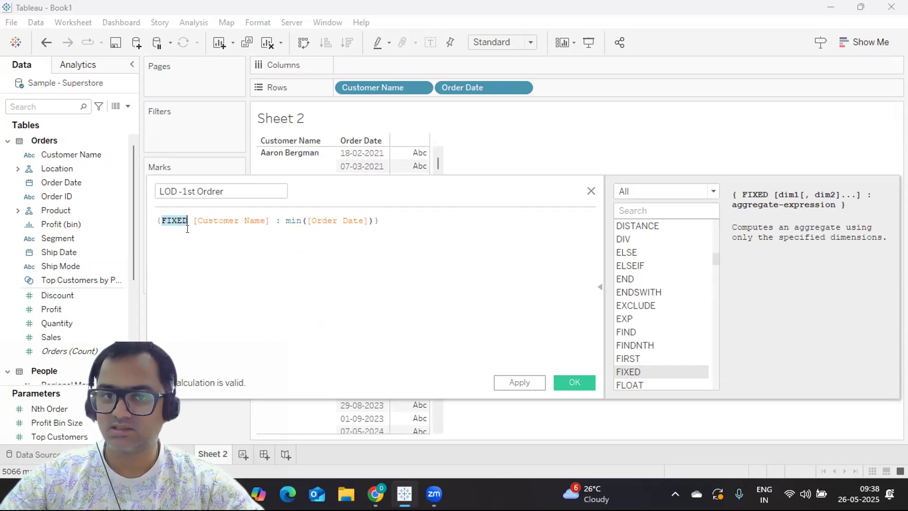
drag(194, 220, 759, 203)
click(282, 224)
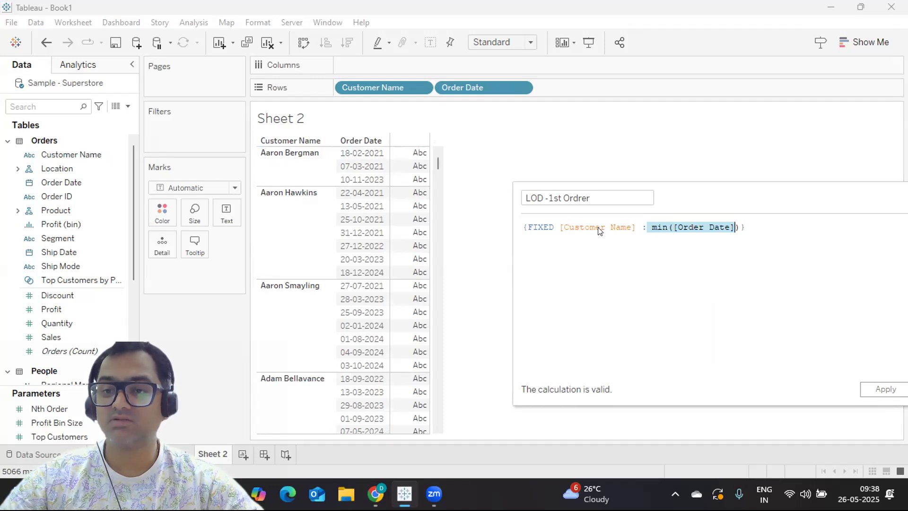
click(652, 244)
drag(731, 197, 630, 197)
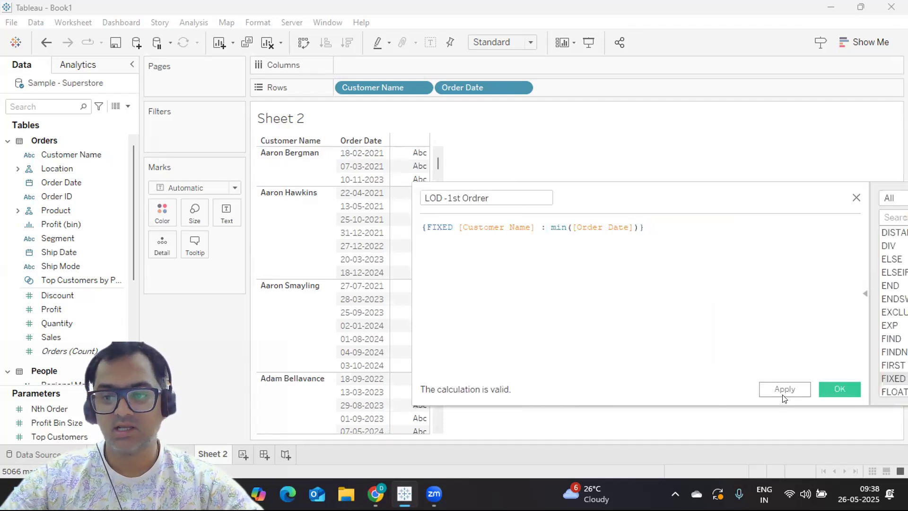
click(784, 390)
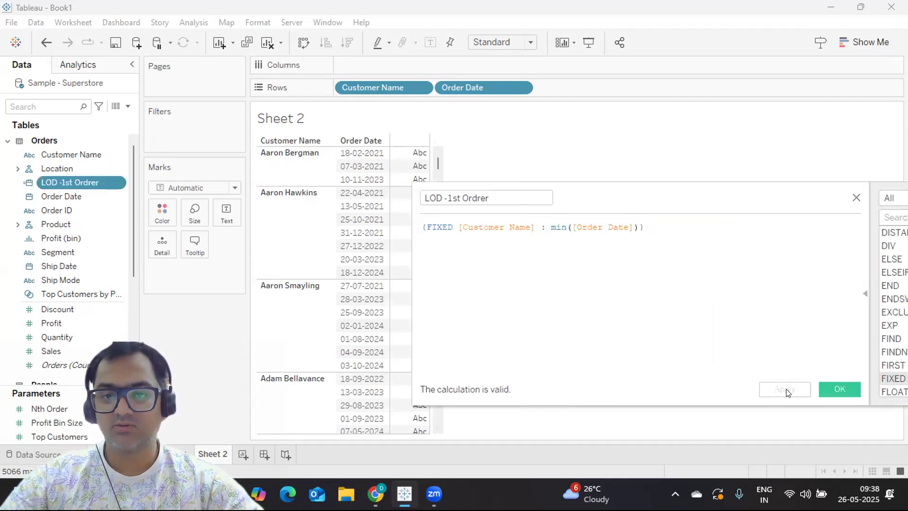
click(823, 390)
Add LOD -1st Ordrer to Rows as a discrete field showing each customer's first order date.
drag(77, 182, 601, 92)
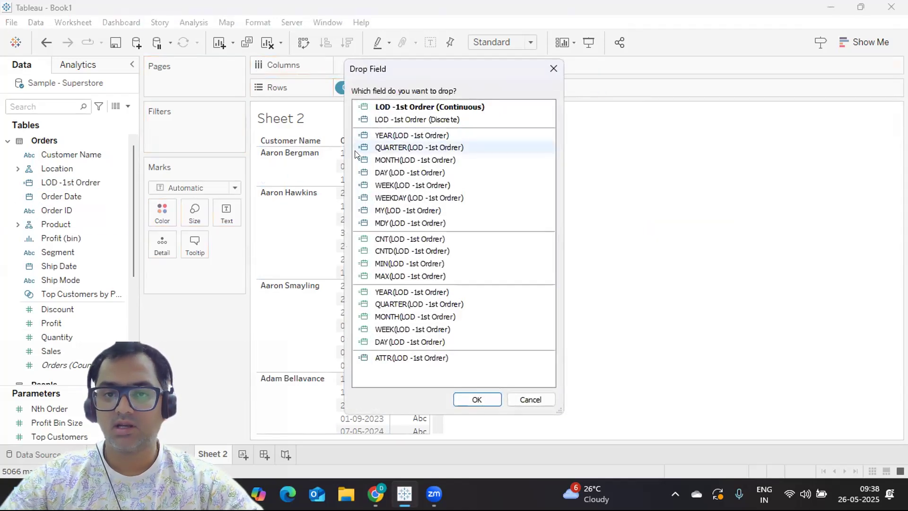
click(411, 119)
click(476, 399)
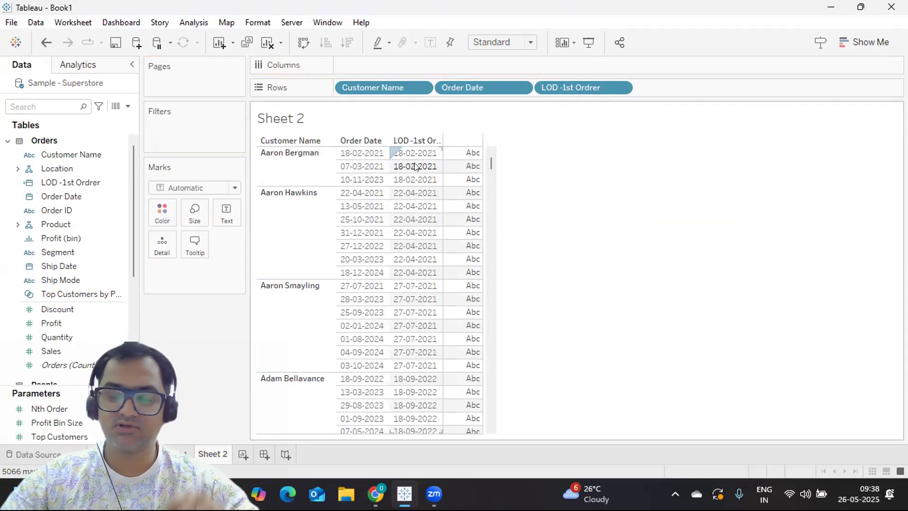
mouse_move(414, 324)
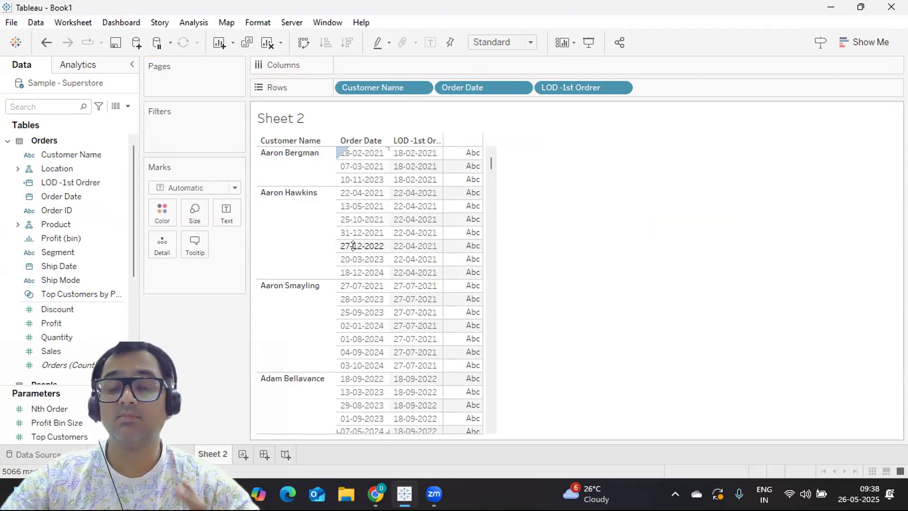
click(127, 106)
Search 'in' and review the Index calculated field's INDEX() formula.
click(193, 347)
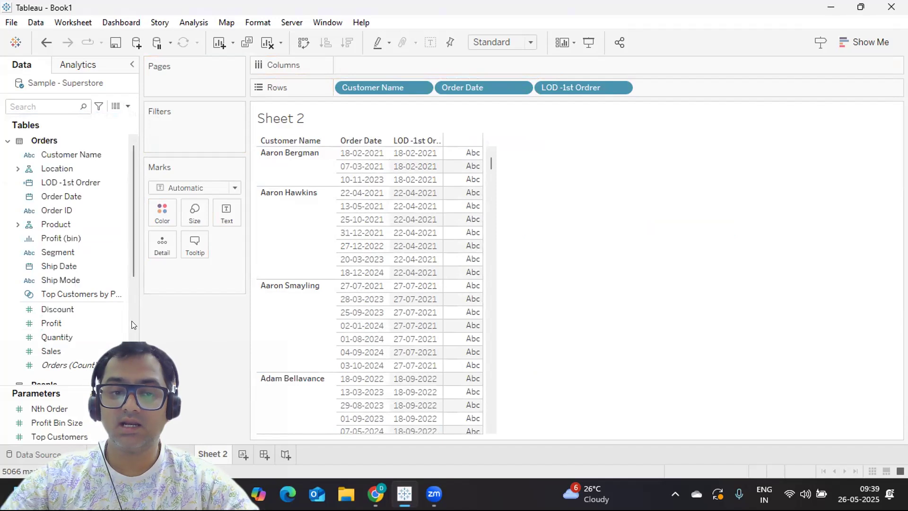
click(59, 106)
text(im)
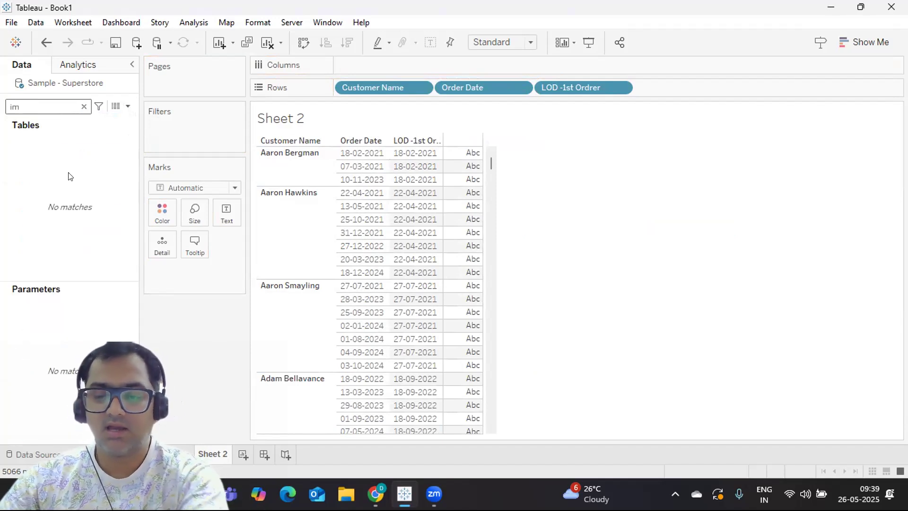
key(BackSpace)
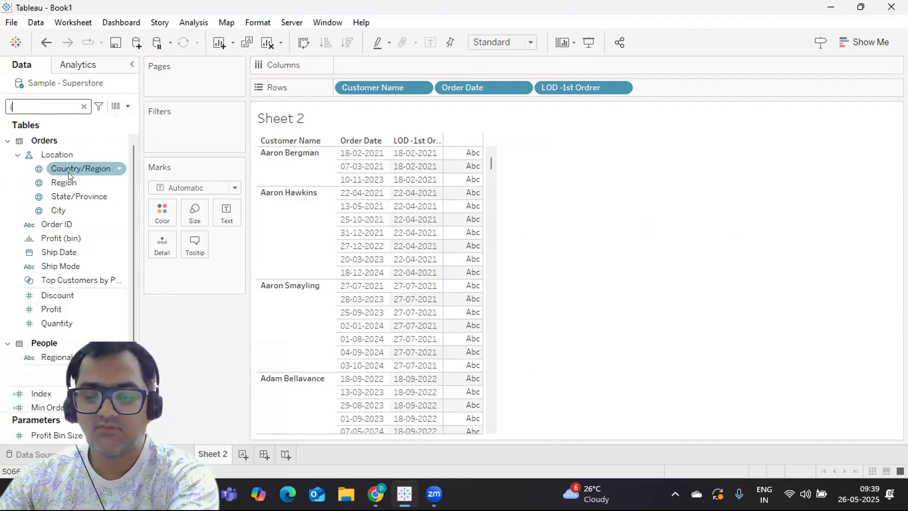
text(n)
click(122, 218)
right_click(128, 218)
click(171, 64)
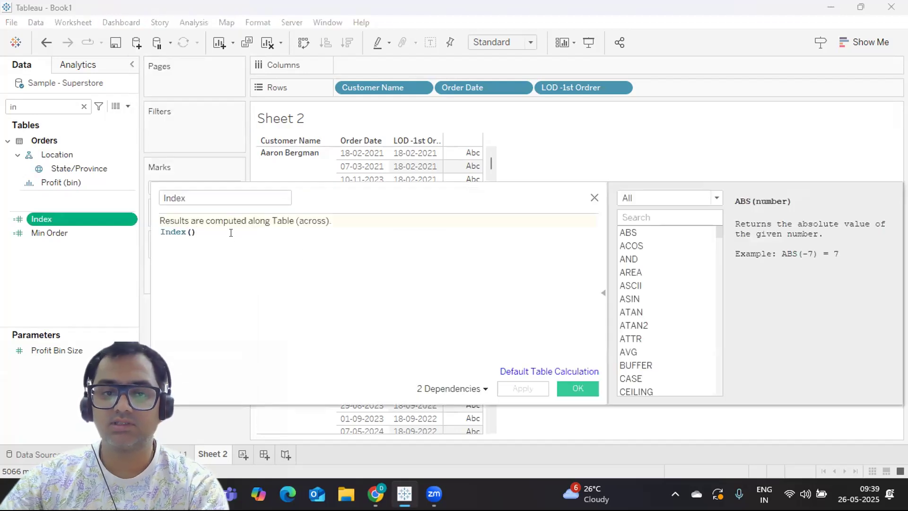
key(ctrl+a)
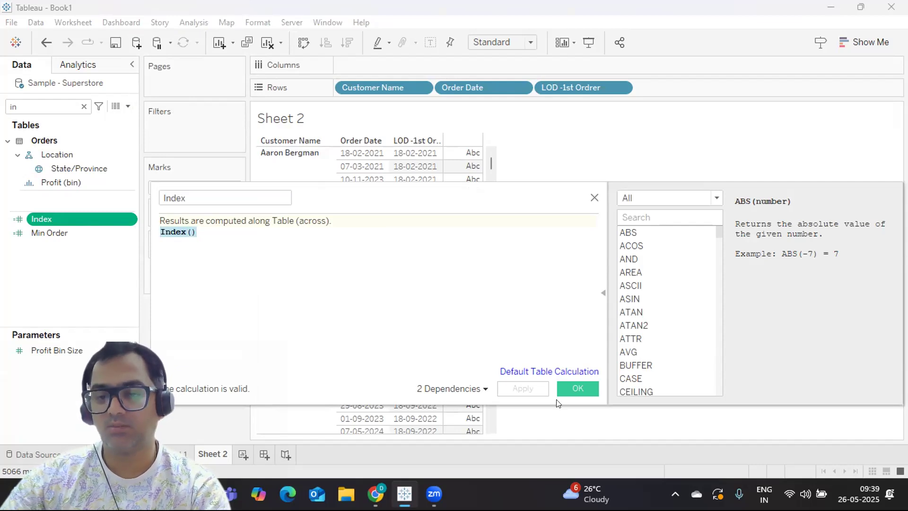
click(574, 387)
Put Index on Rows as a discrete field computed along Customer Name.
drag(74, 217, 535, 355)
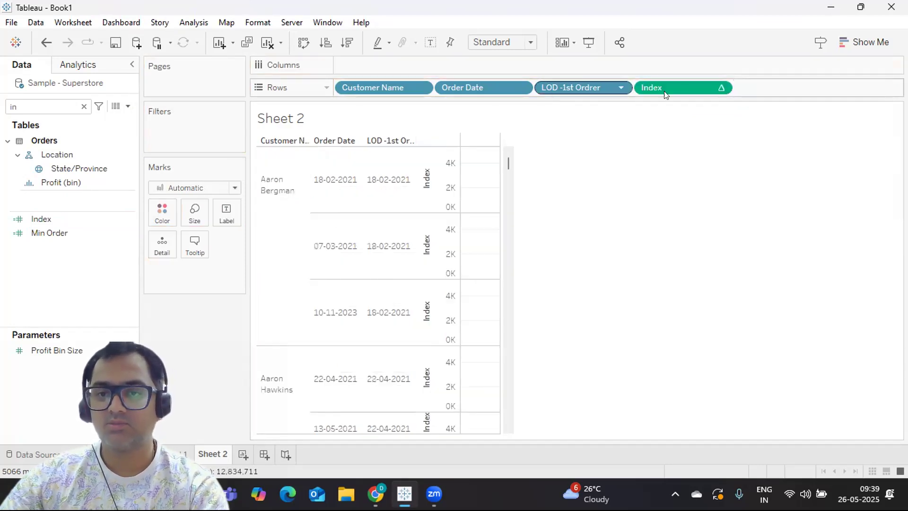
click(718, 88)
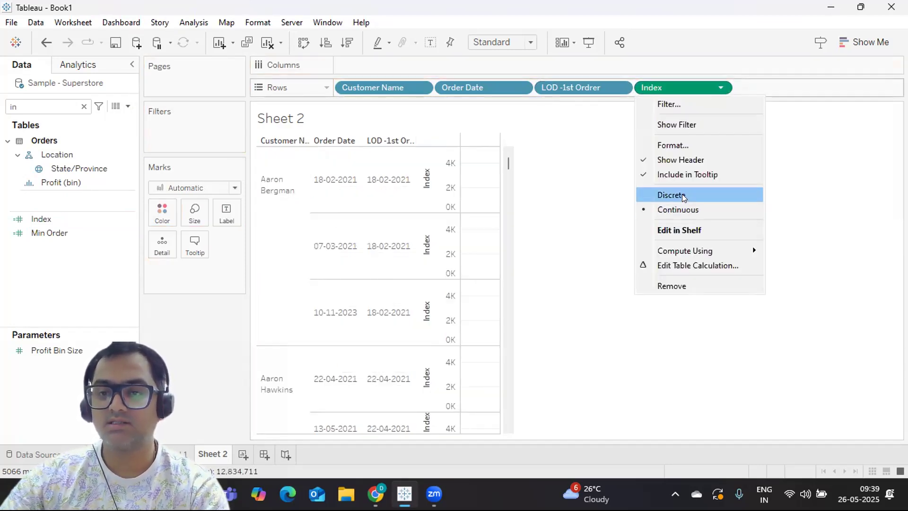
click(683, 197)
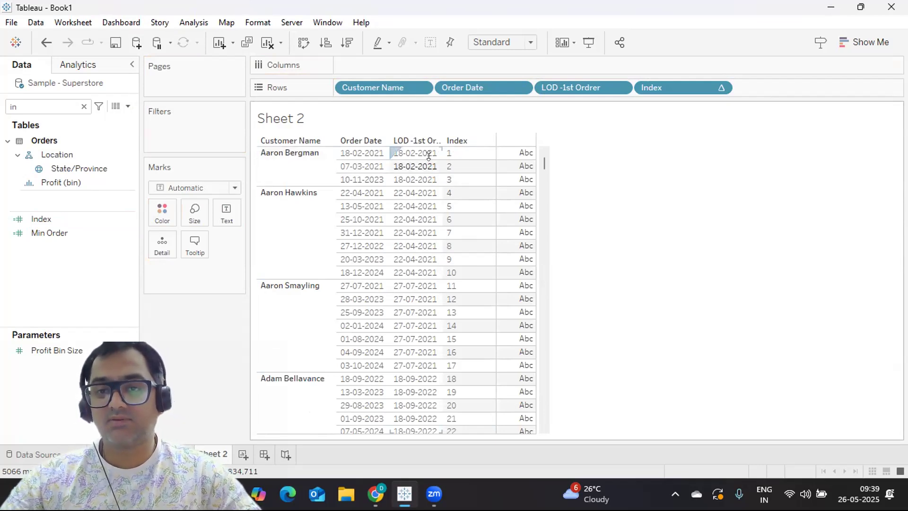
click(719, 88)
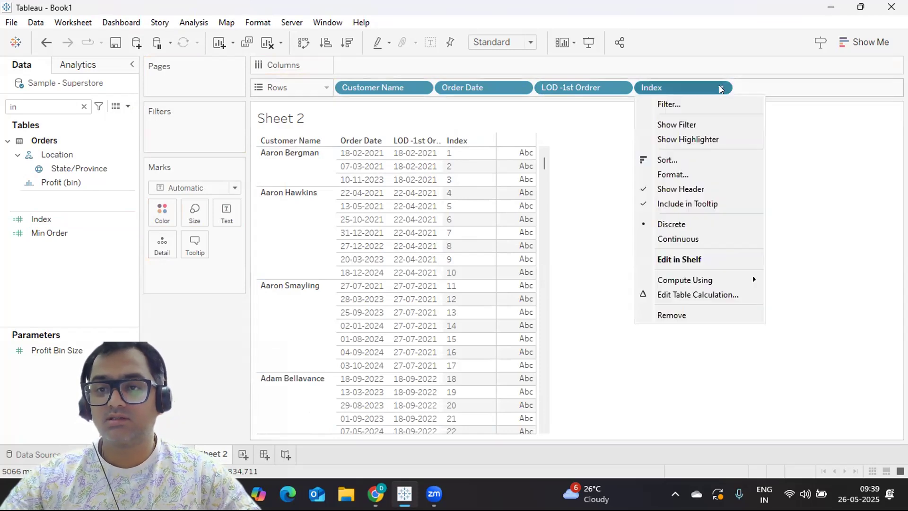
mouse_move(691, 282)
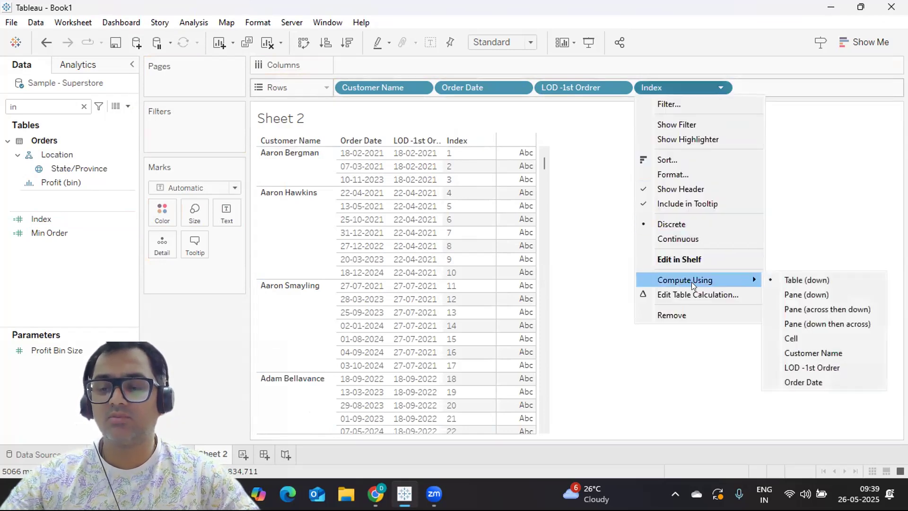
click(797, 352)
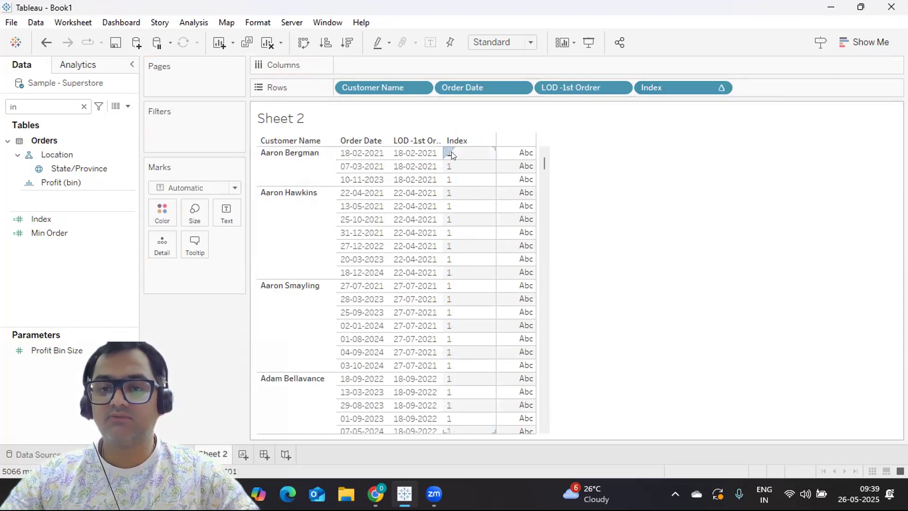
Compute Index over Customer Name and Order Date, restarting every Customer Name.
click(718, 87)
click(708, 293)
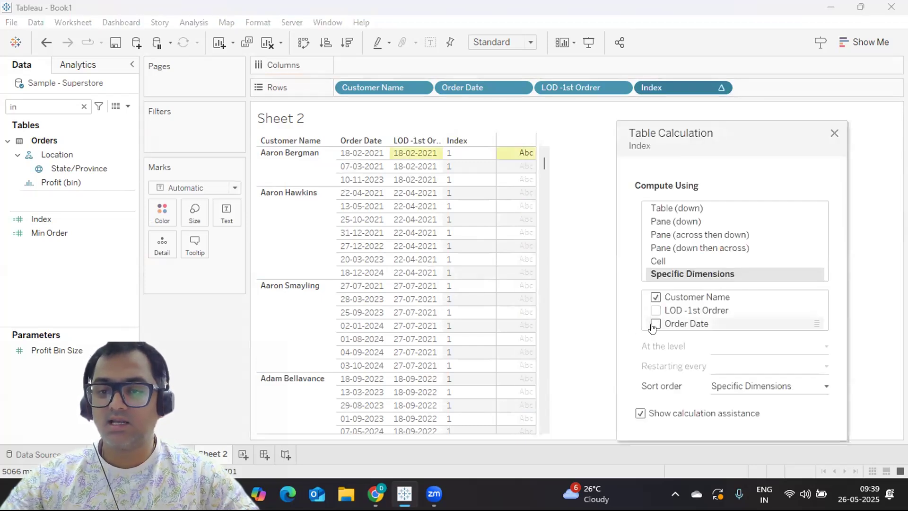
click(653, 324)
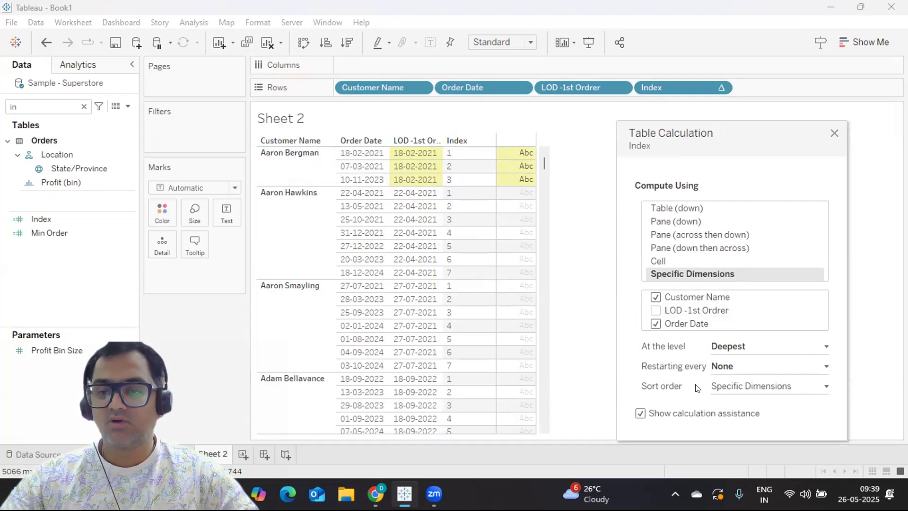
click(739, 366)
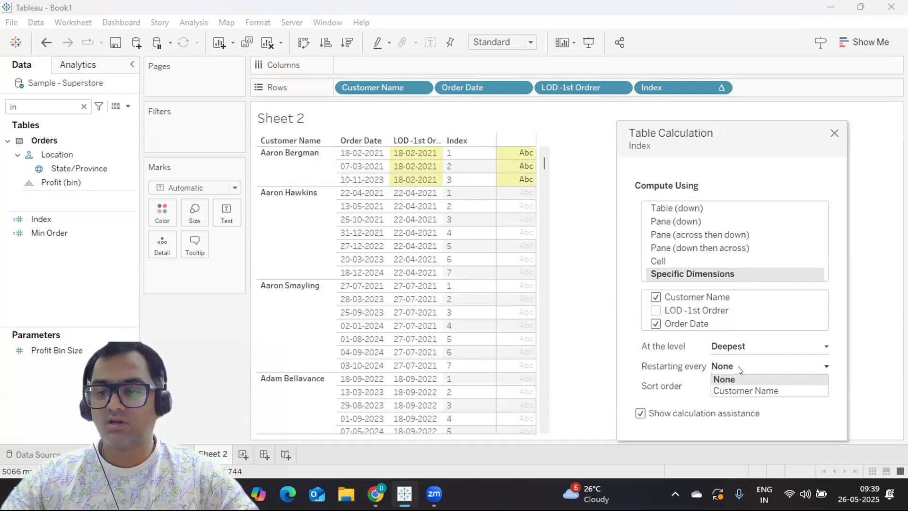
click(737, 390)
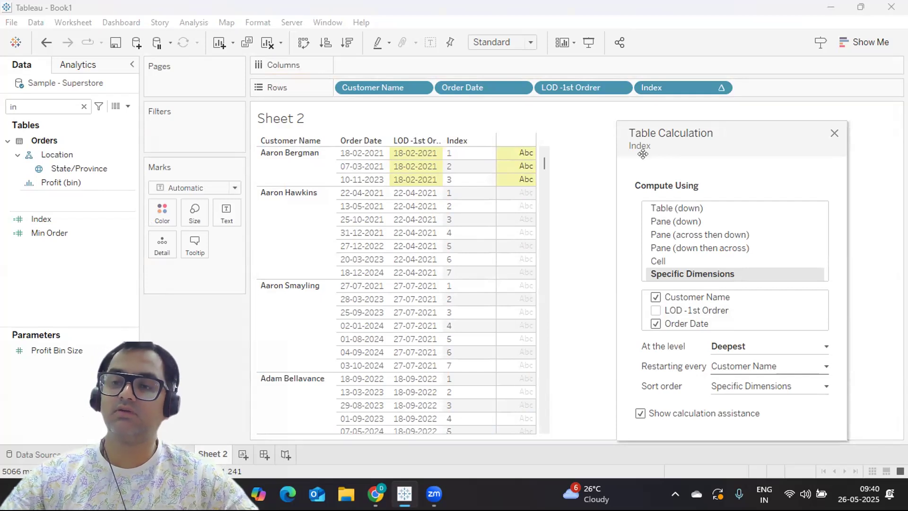
drag(687, 136, 610, 143)
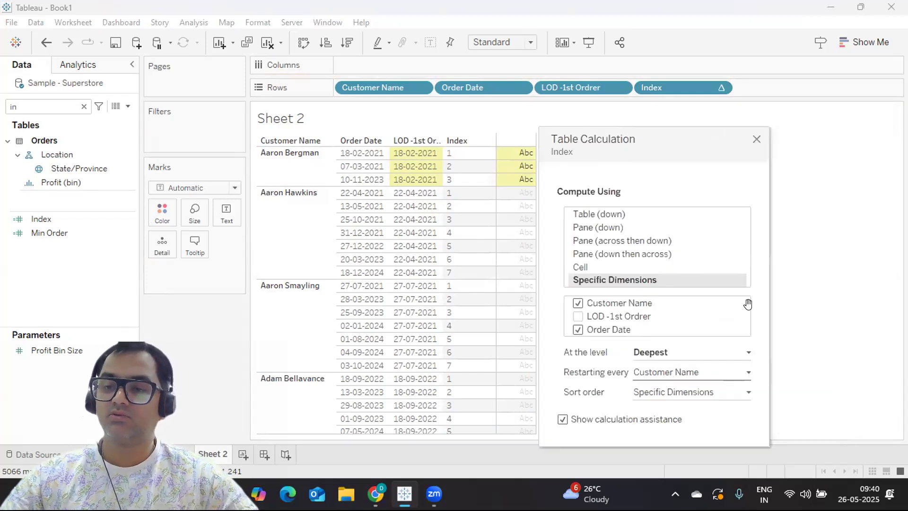
click(756, 140)
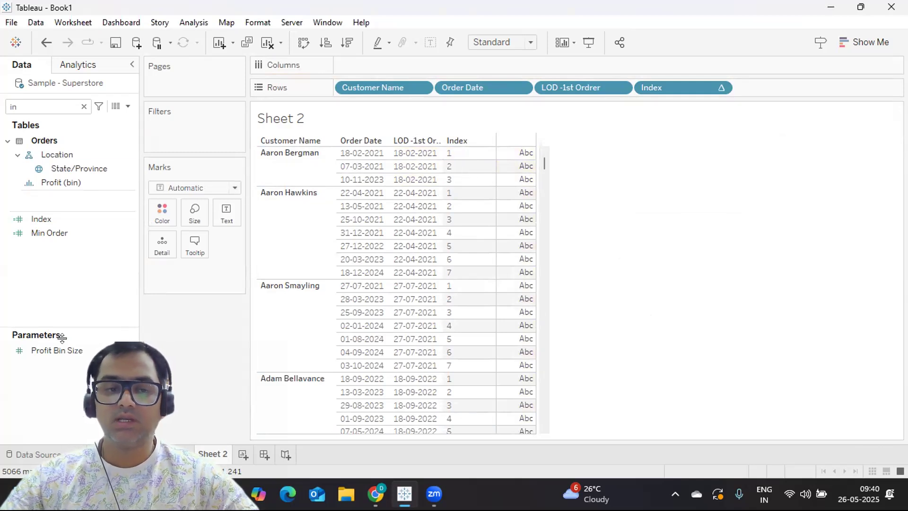
Clear the search and review the Nth Order parameter: Integer, current value 1, all values.
click(82, 105)
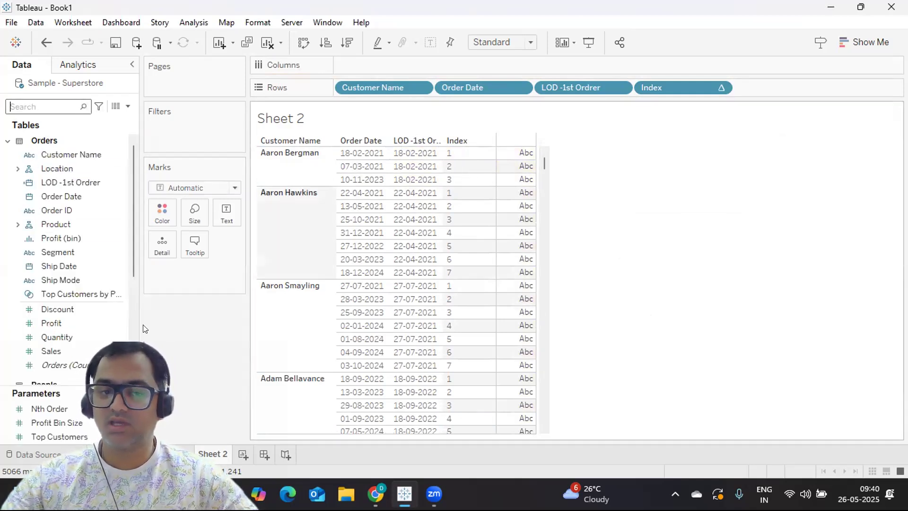
click(49, 408)
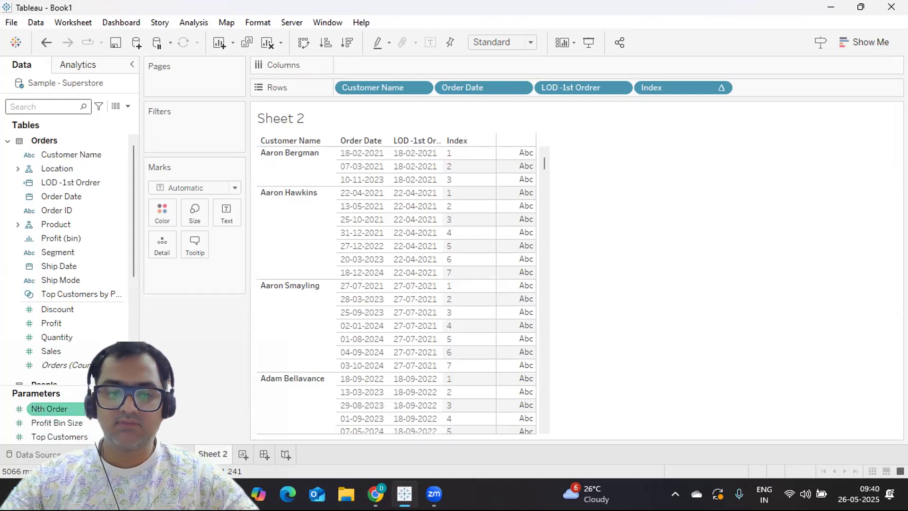
right_click(133, 407)
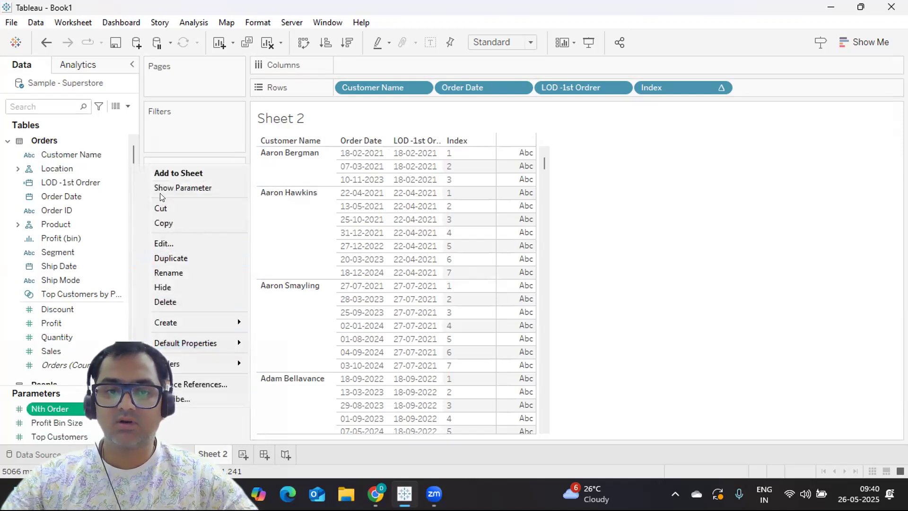
click(164, 227)
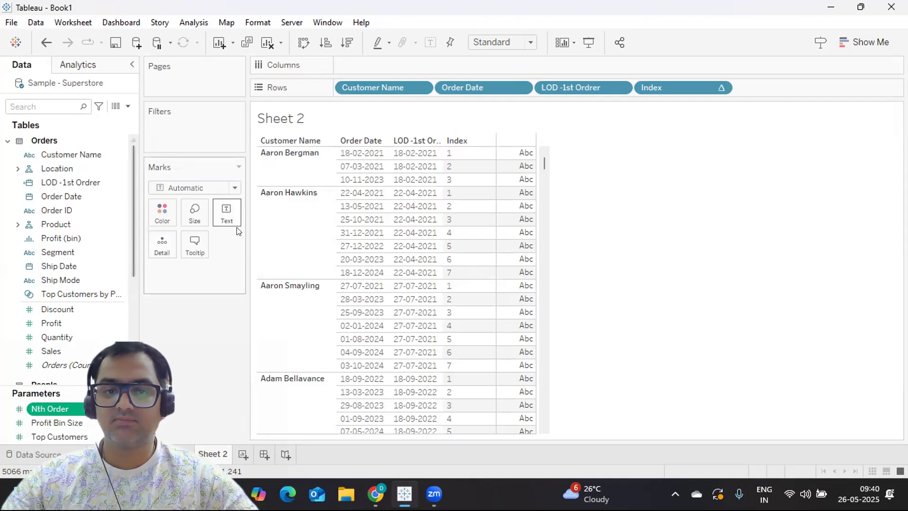
drag(349, 125, 289, 126)
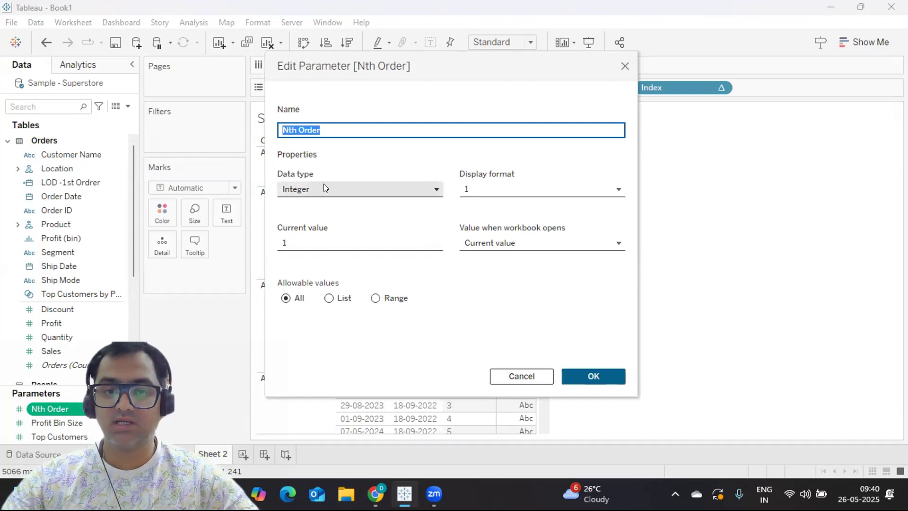
click(592, 376)
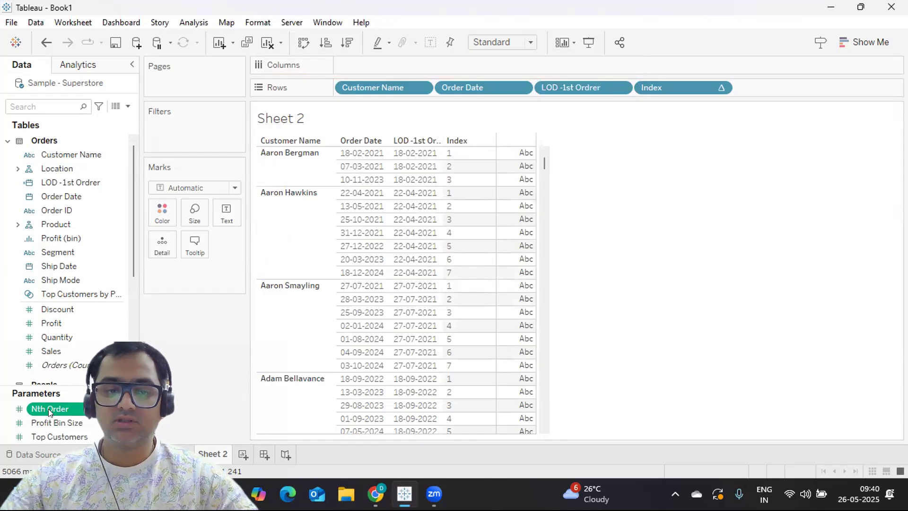
click(52, 252)
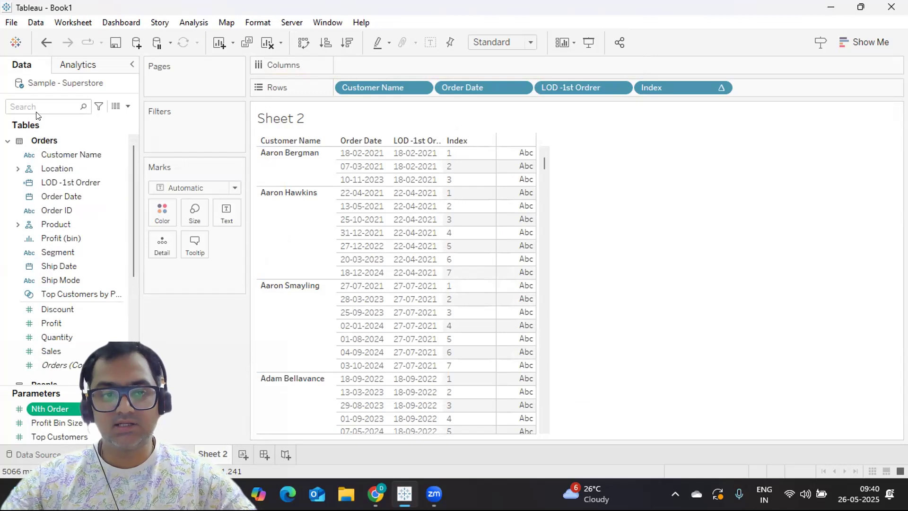
Search the fields and open the Nth Order of Customer calculation.
click(36, 105)
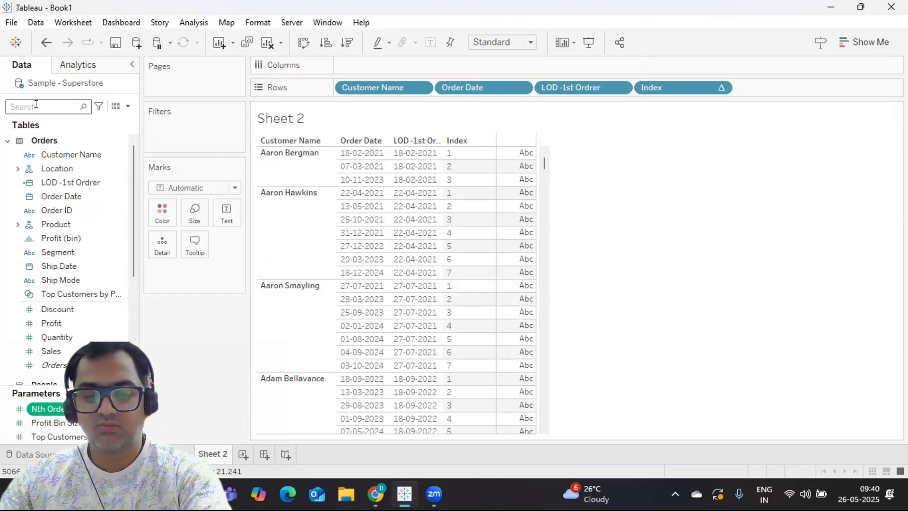
text(n)
key(BackSpace)
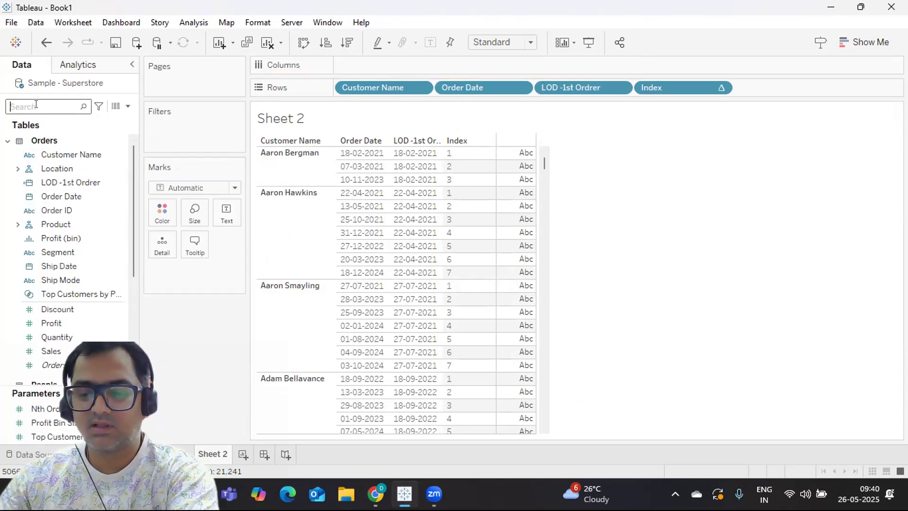
text(+)
key(BackSpace)
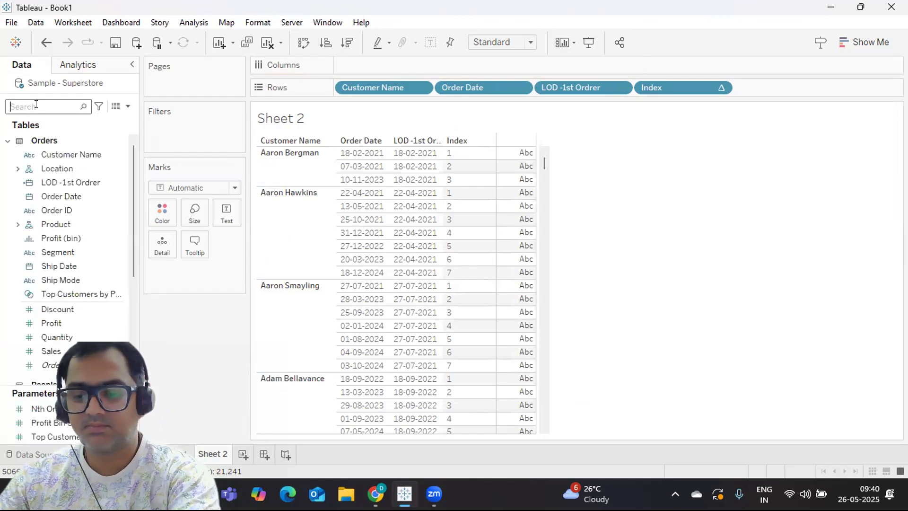
text(+)
key(BackSpace)
text(c)
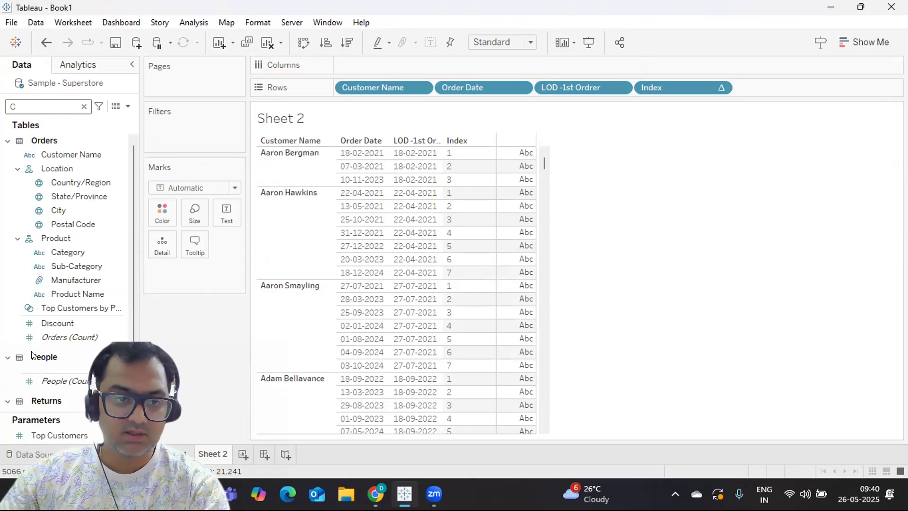
scroll(86, 296, down, 2)
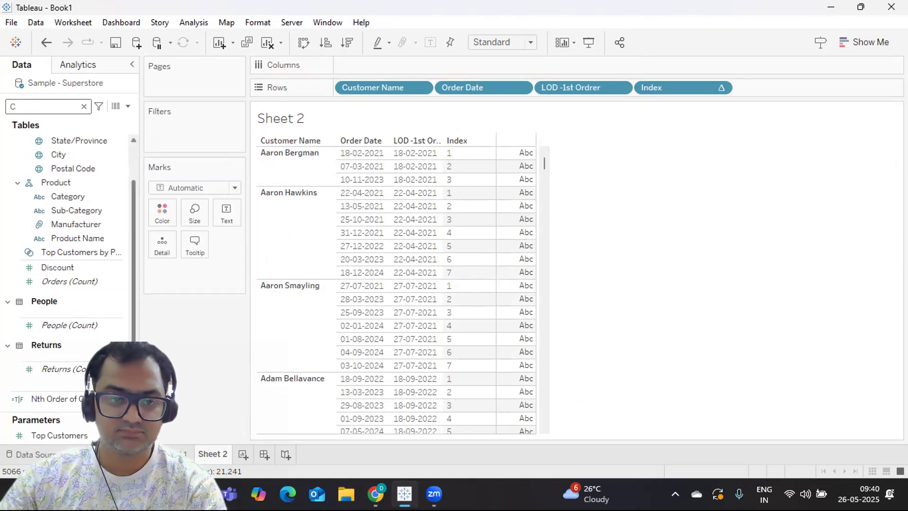
right_click(119, 398)
click(138, 204)
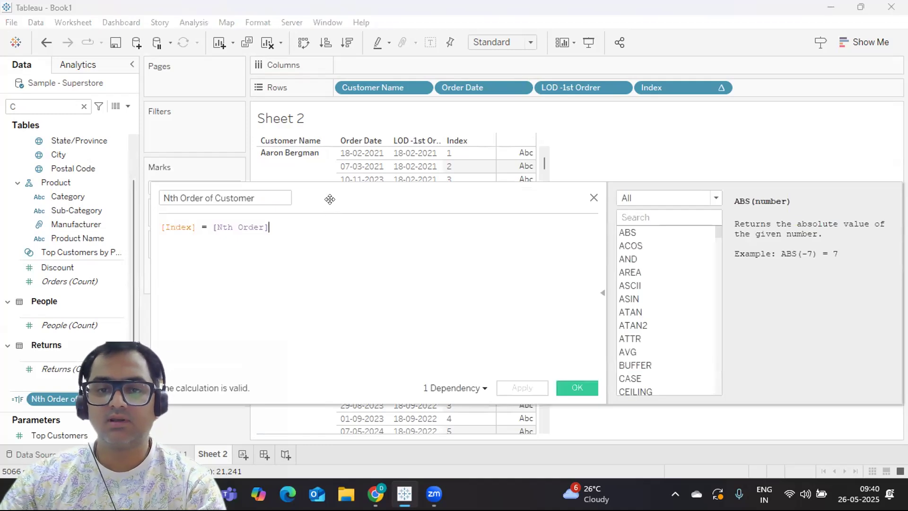
Review the [Index] = [Nth Order] formula and add the field to Rows as a True/False column.
drag(329, 199, 471, 207)
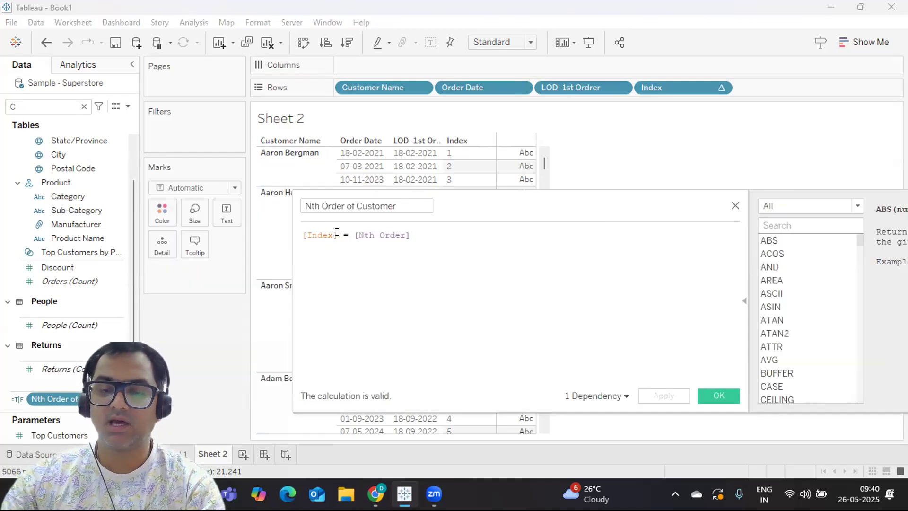
drag(420, 230, 370, 234)
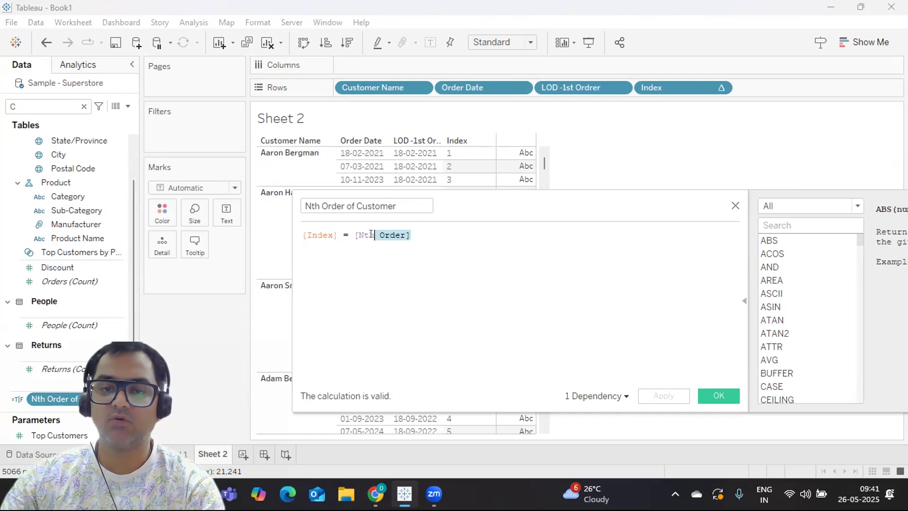
key(Right)
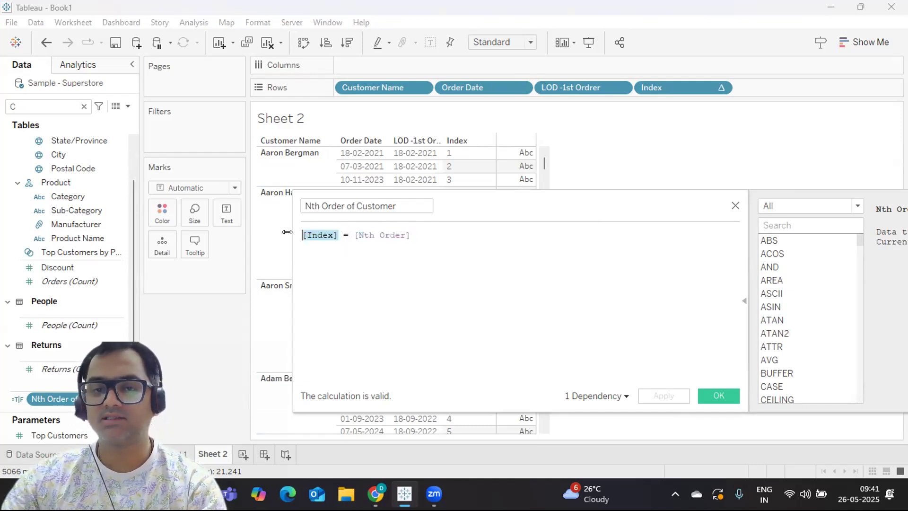
click(713, 396)
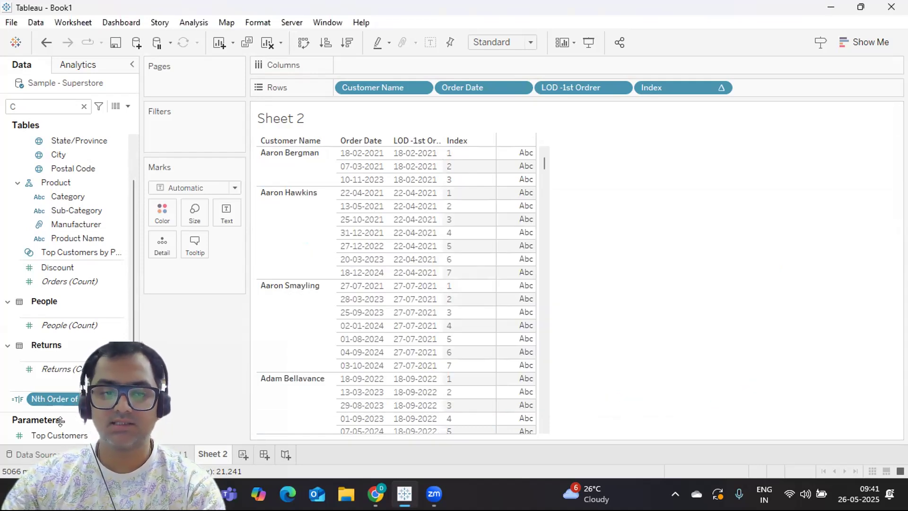
drag(165, 362, 759, 82)
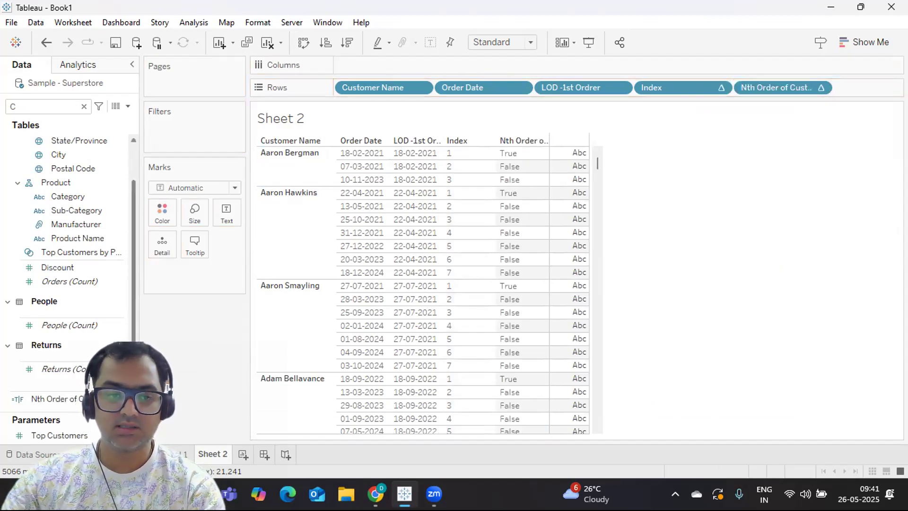
Show the Nth Order parameter control, enter 2, and scroll the table to check the True flags.
click(84, 106)
right_click(52, 409)
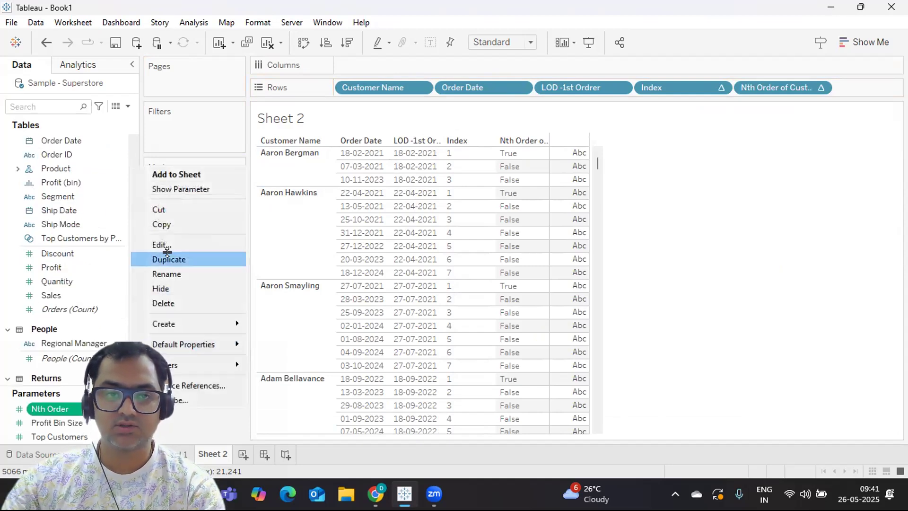
click(179, 188)
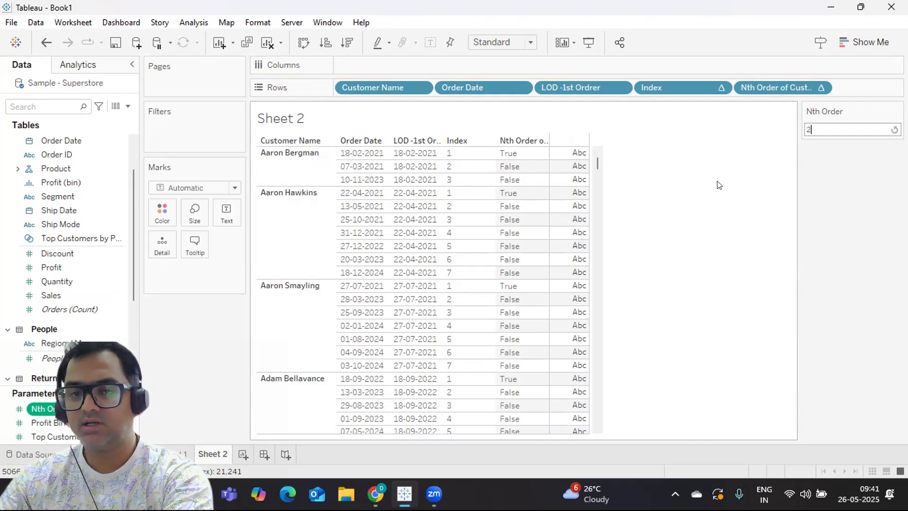
key(Return)
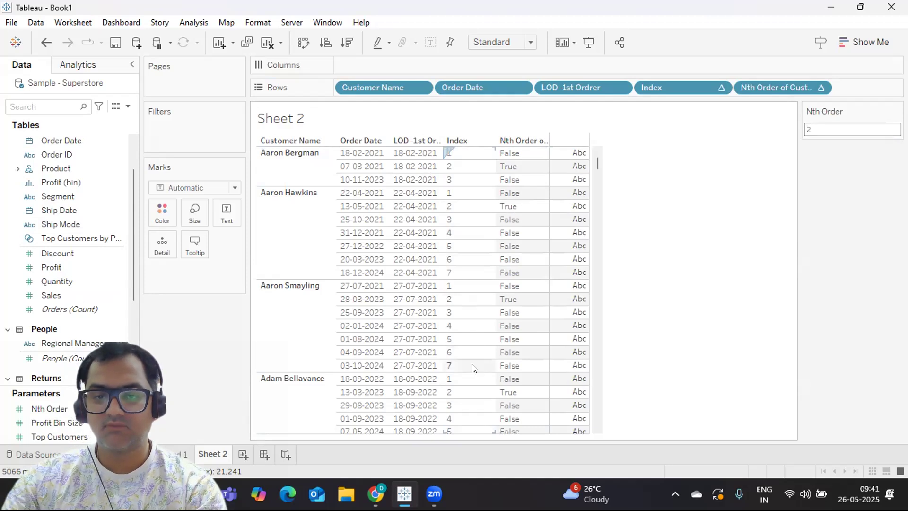
scroll(473, 367, down, 10)
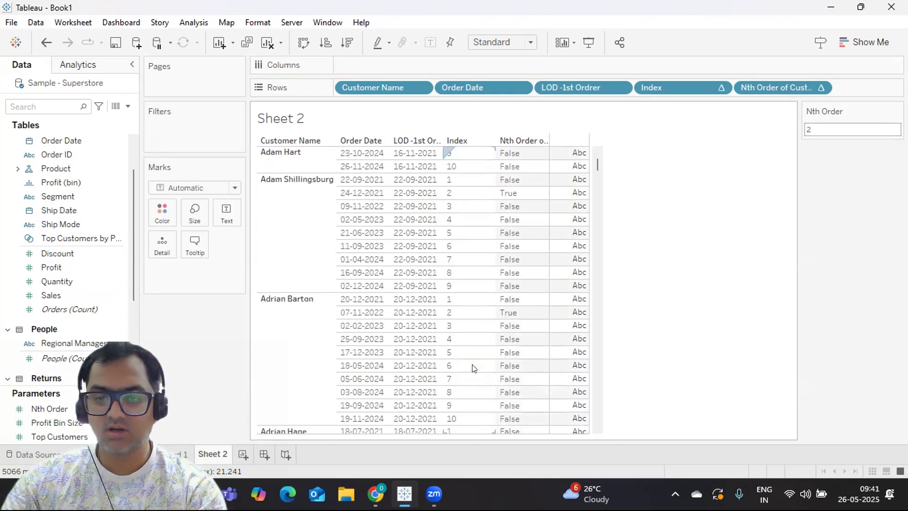
scroll(472, 367, down, 2)
scroll(472, 366, up, 8)
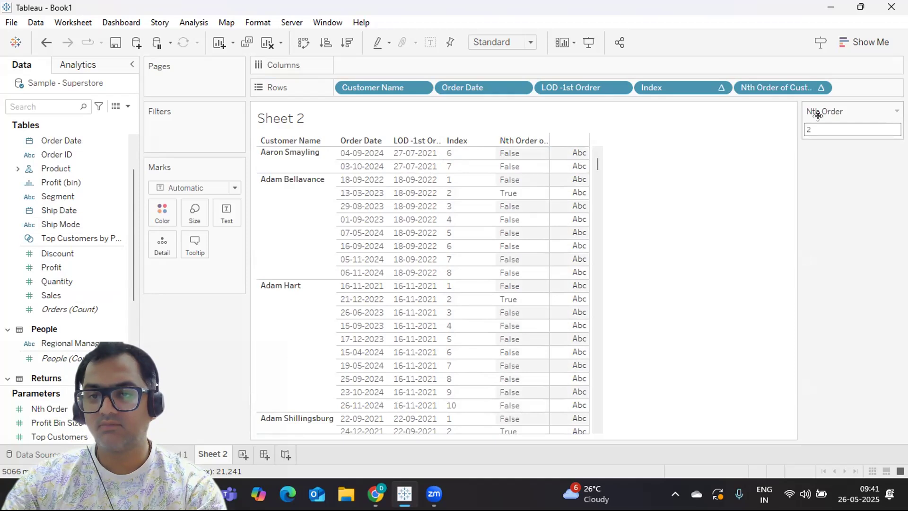
scroll(410, 202, up, 5)
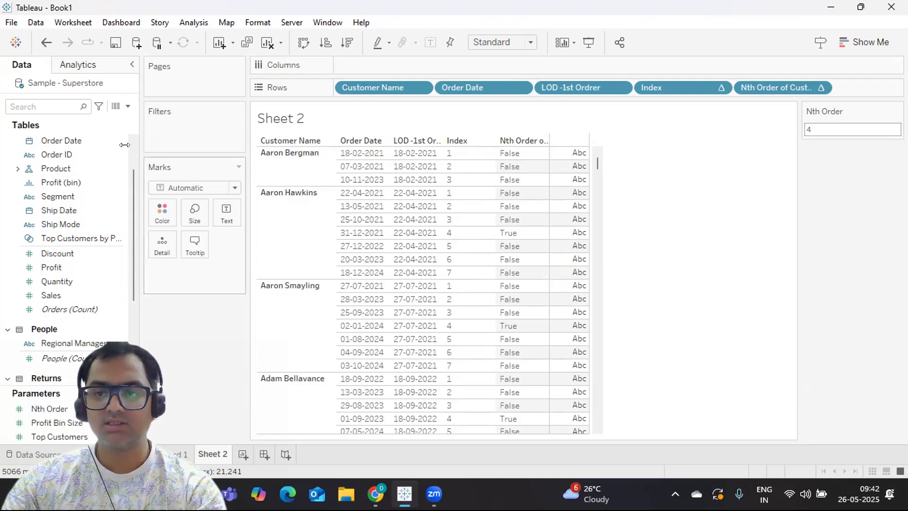
Search 'nt' and put Nth Order of Customer on Color, making True orange and False blue.
click(66, 106)
text(nt)
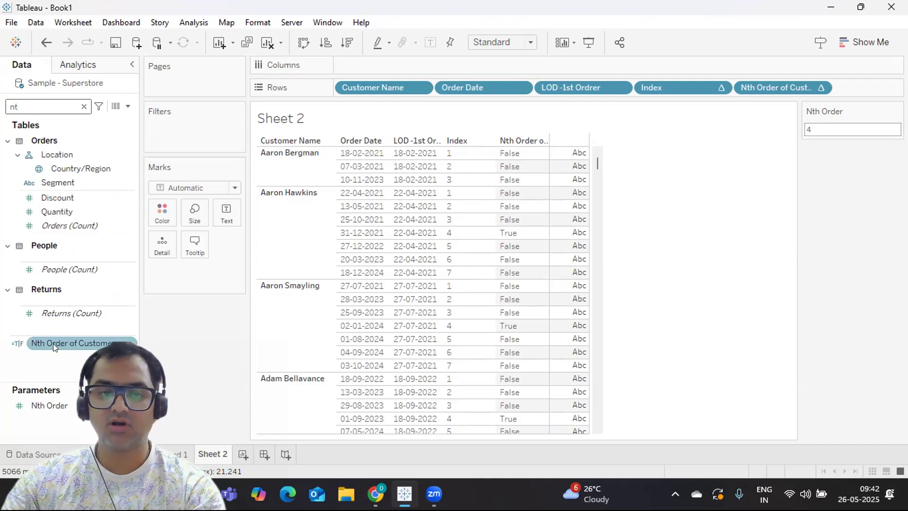
drag(53, 343, 157, 209)
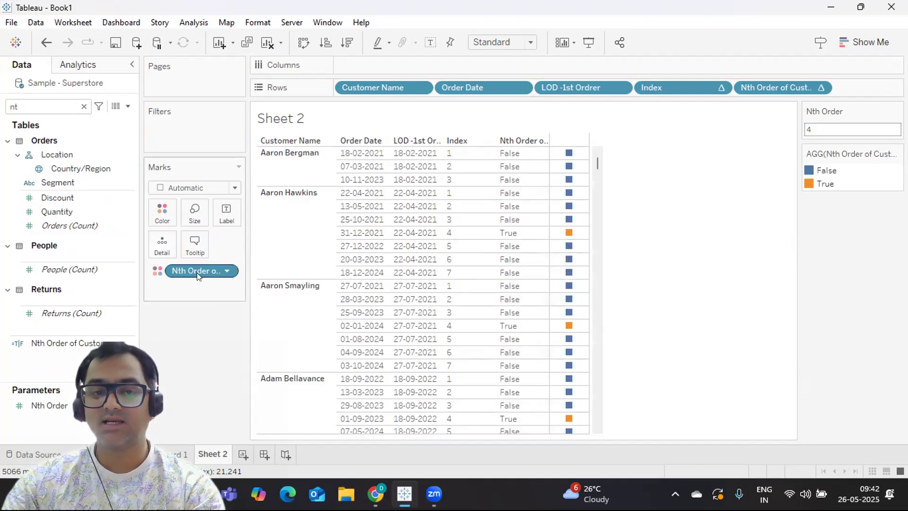
Remove the Nth Order of Customer colour from the marks and clear the field search.
drag(196, 271, 193, 355)
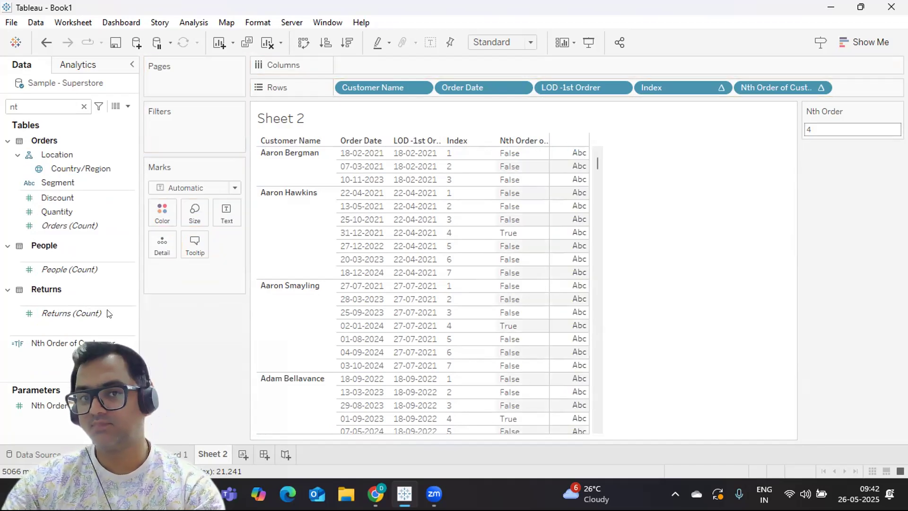
click(85, 106)
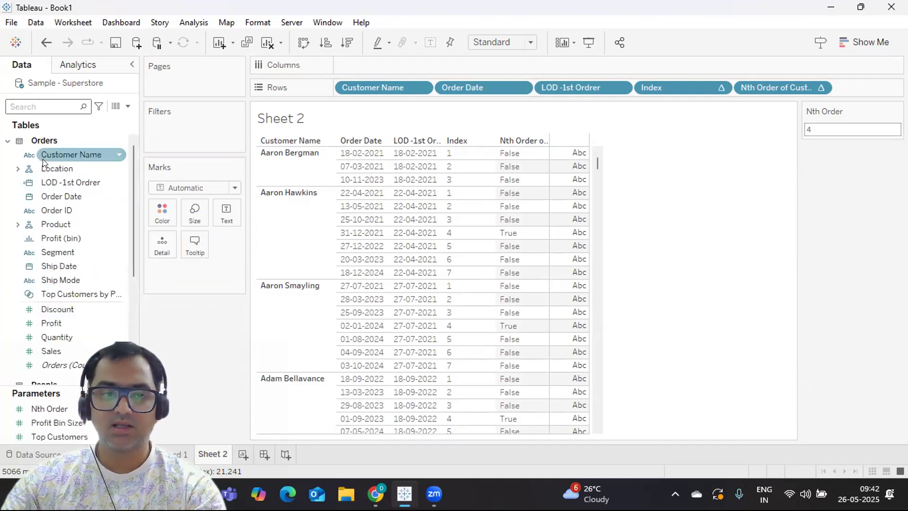
text(C)
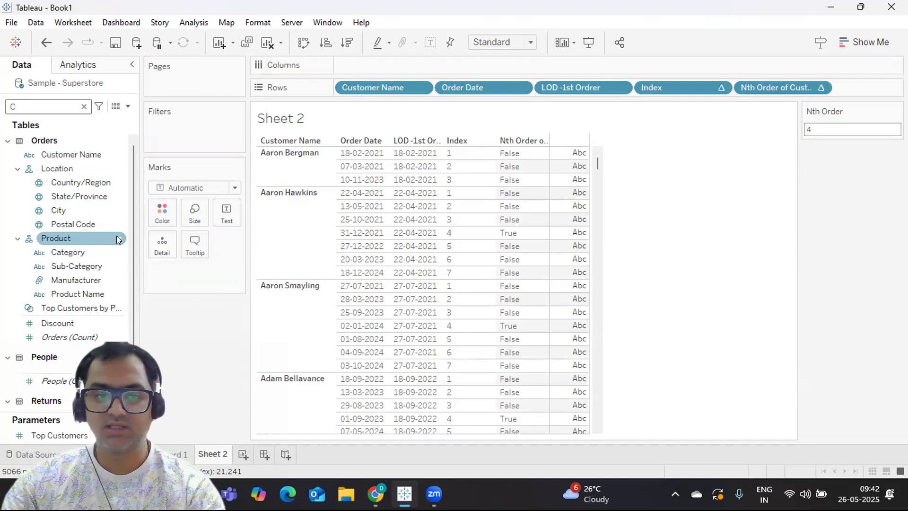
scroll(128, 277, down, 2)
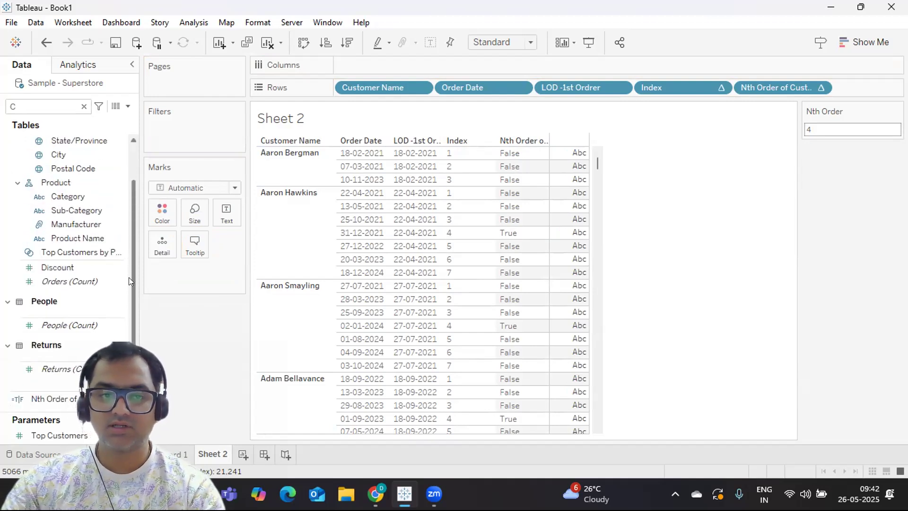
scroll(129, 277, up, 2)
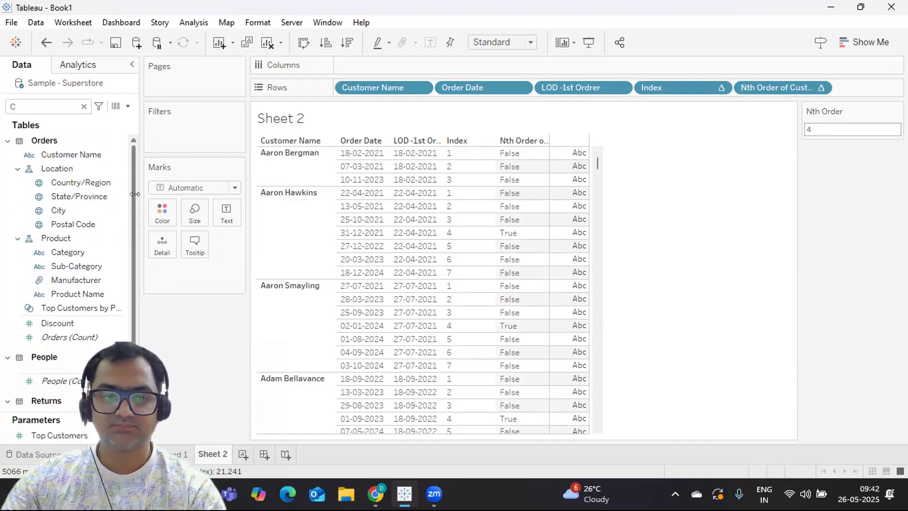
scroll(137, 284, down, 2)
key(BackSpace)
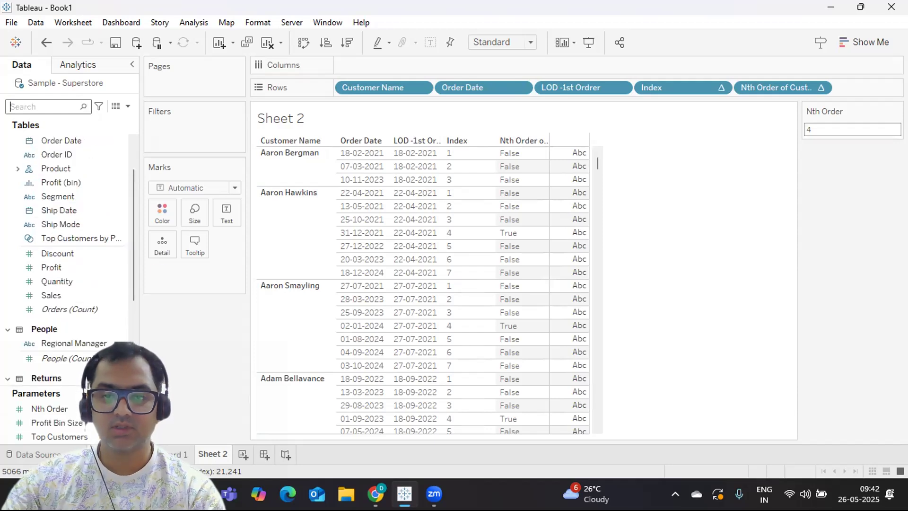
Glance at Sheet 1, return to Sheet 2, search 'mi' and open the Min Order field's menu.
click(90, 453)
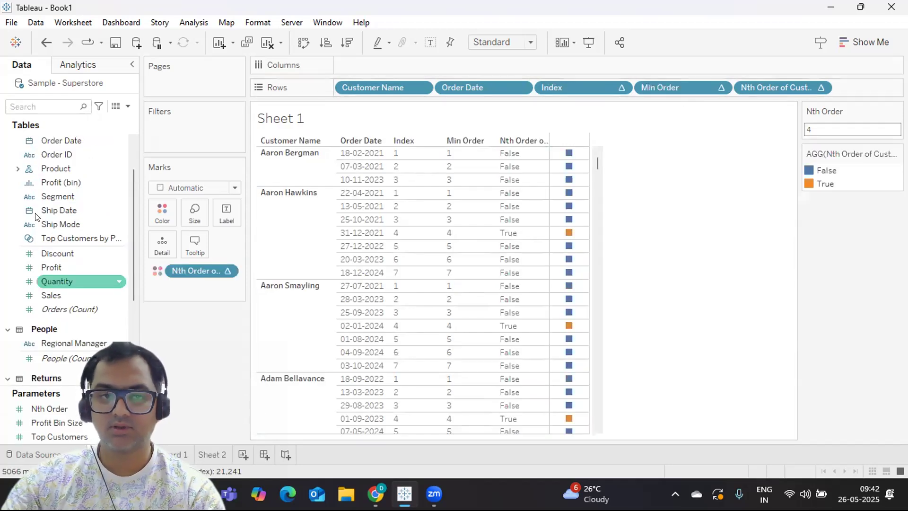
click(212, 454)
click(25, 107)
text(mi)
click(132, 152)
right_click(132, 152)
click(197, 223)
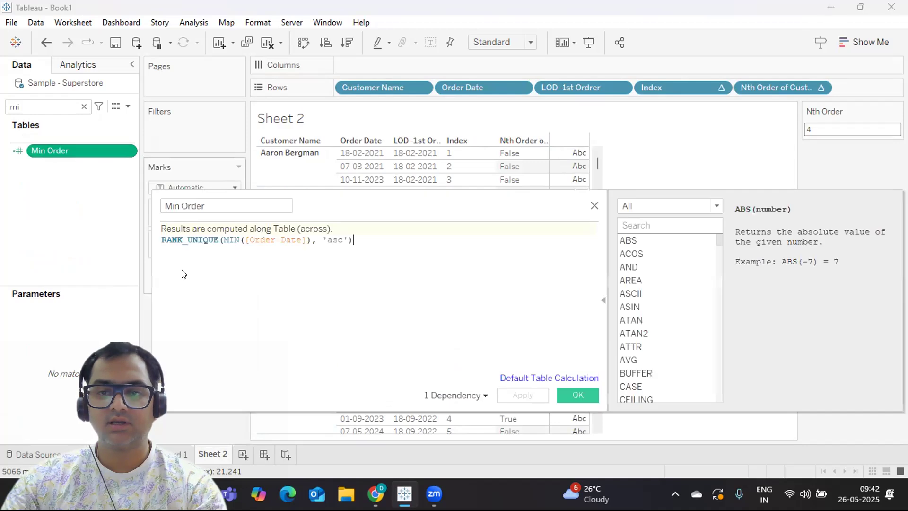
drag(455, 209, 649, 239)
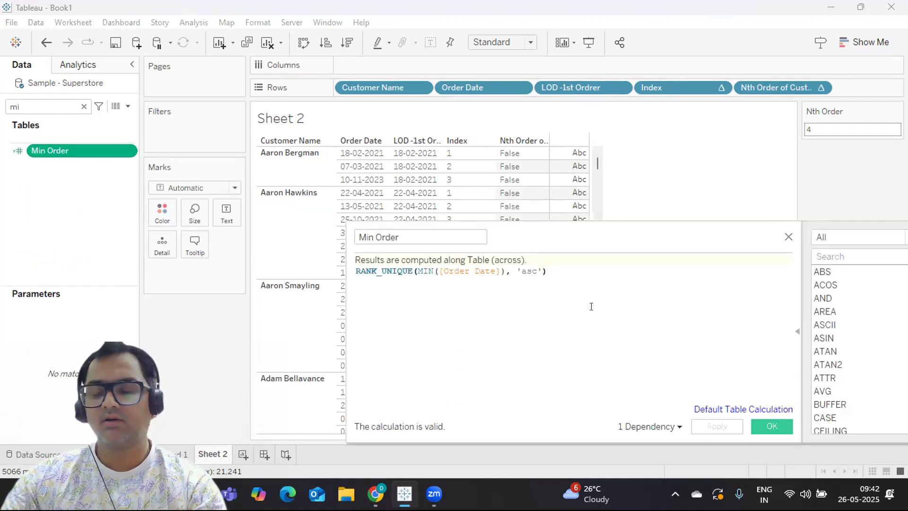
double_click(378, 271)
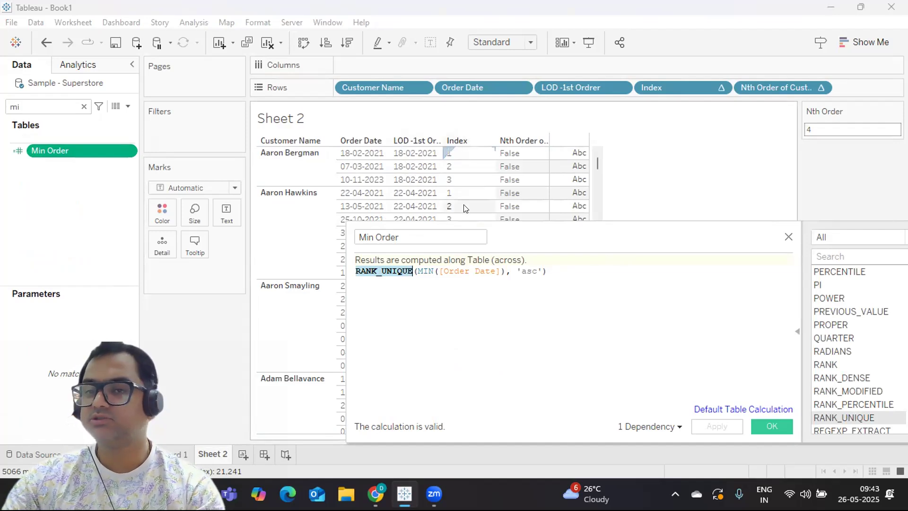
double_click(368, 272)
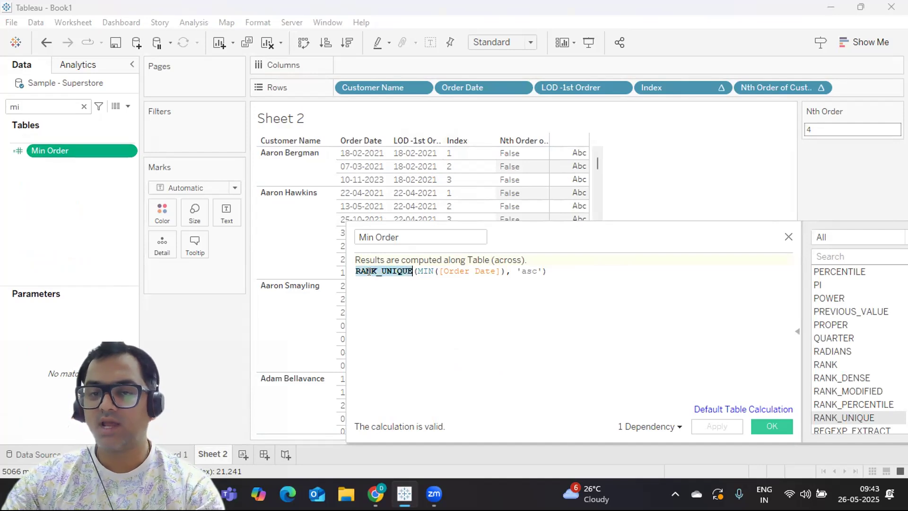
click(379, 281)
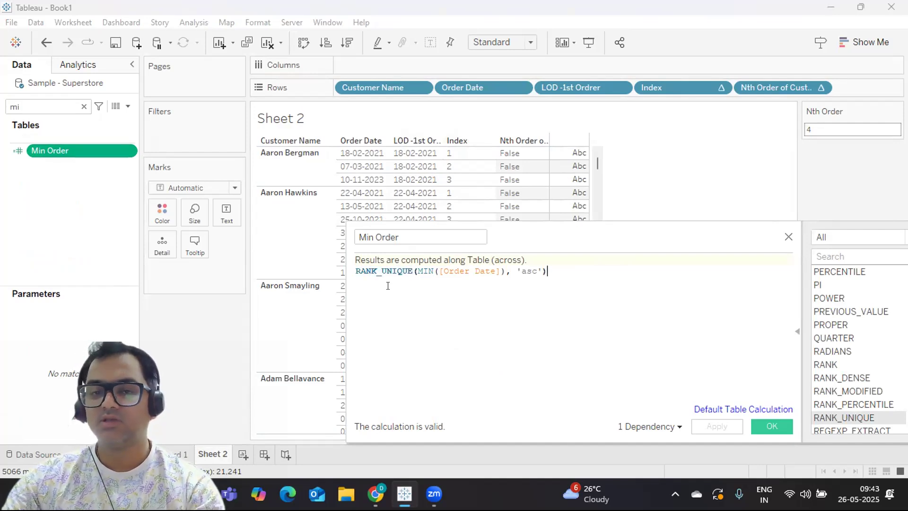
drag(366, 271, 401, 271)
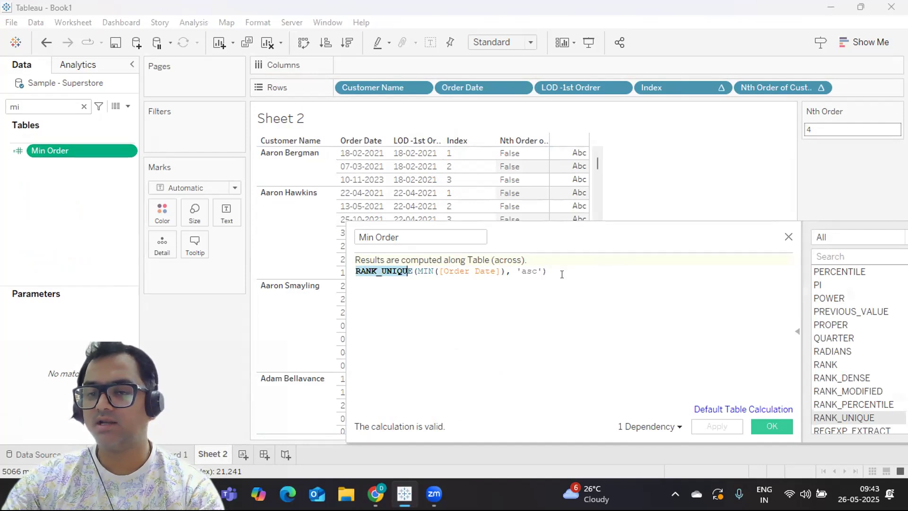
drag(567, 273, 520, 271)
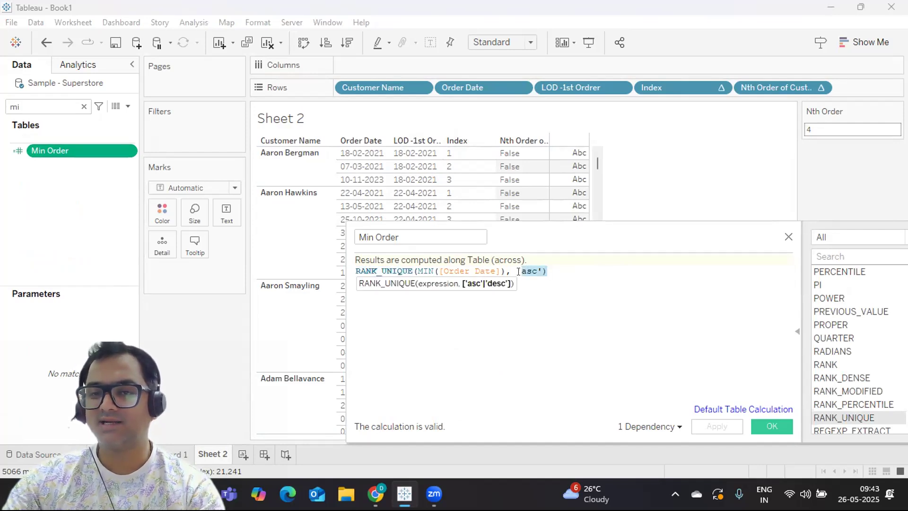
click(767, 426)
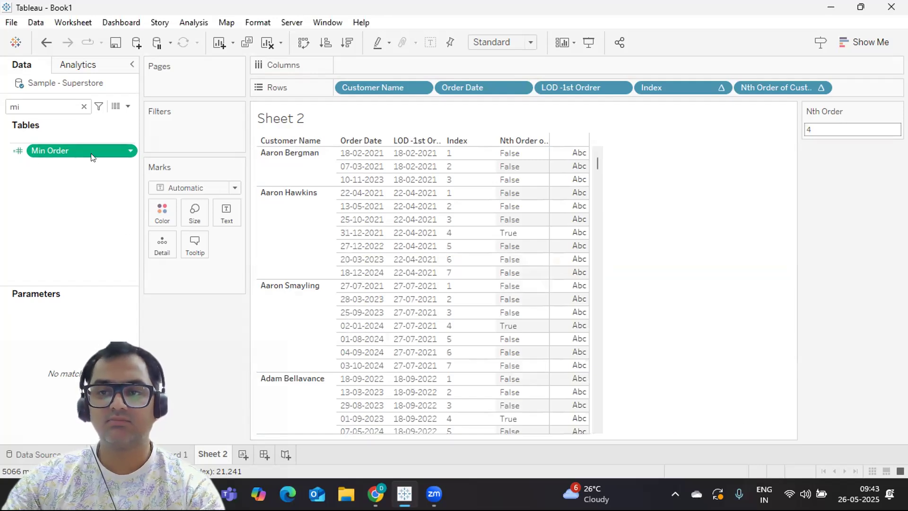
Rename Min Order to 'Nth Order - Rank' and filter the field list with 'Nth'.
click(130, 152)
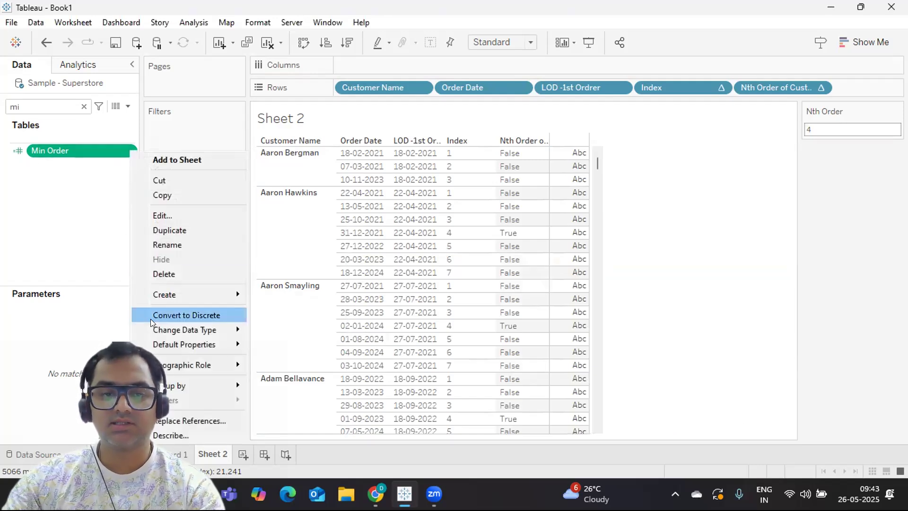
click(166, 244)
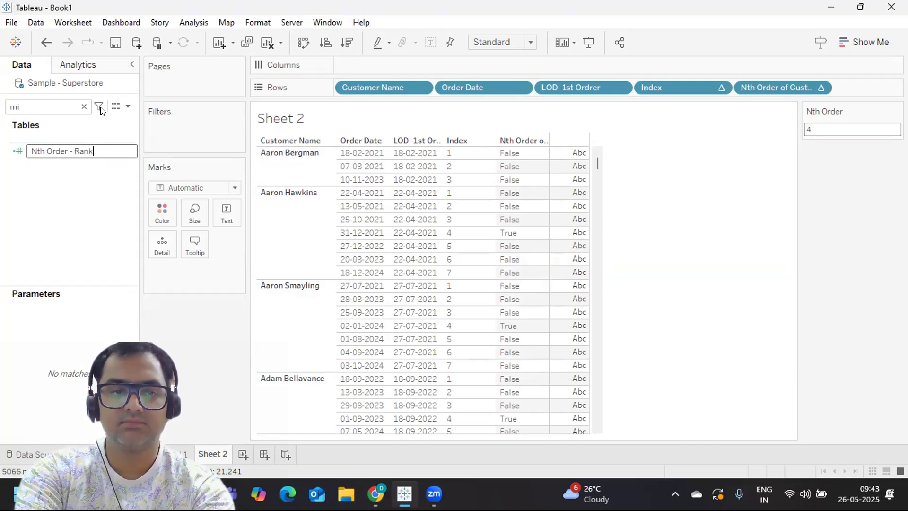
key(Return)
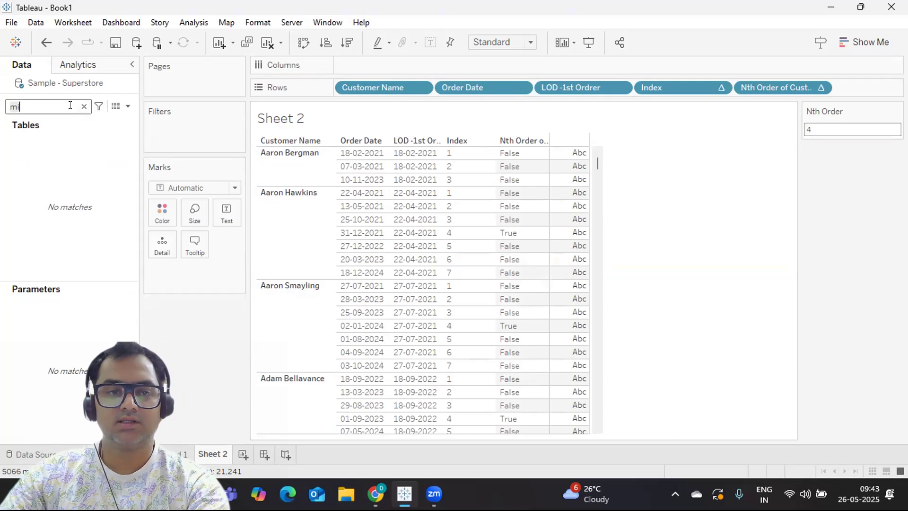
key(BackSpace)
key(BackSpace)
text(N)
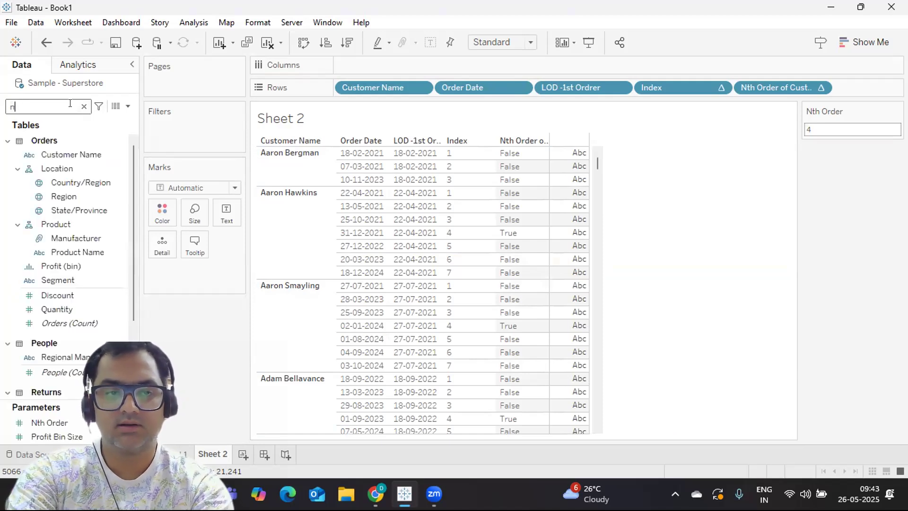
text(th)
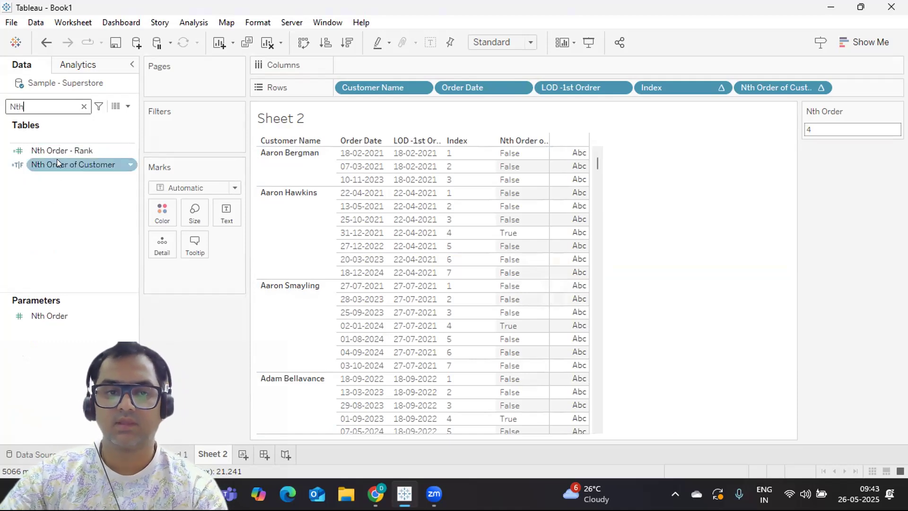
Add Nth Order - Rank to Rows as a discrete field, placed before Nth Order of Customer.
mouse_move(58, 150)
mouse_down()
mouse_move(820, 75)
mouse_move(844, 89)
mouse_up()
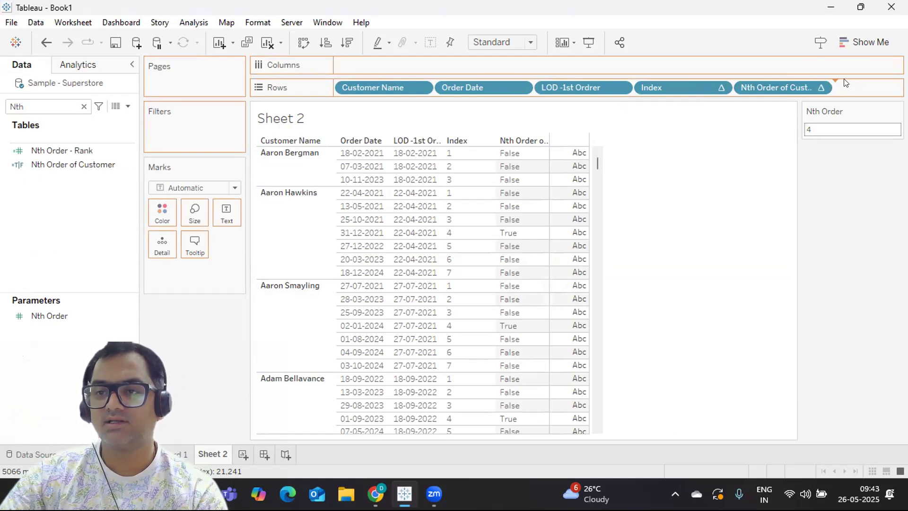
drag(874, 87, 873, 87)
click(874, 87)
click(842, 192)
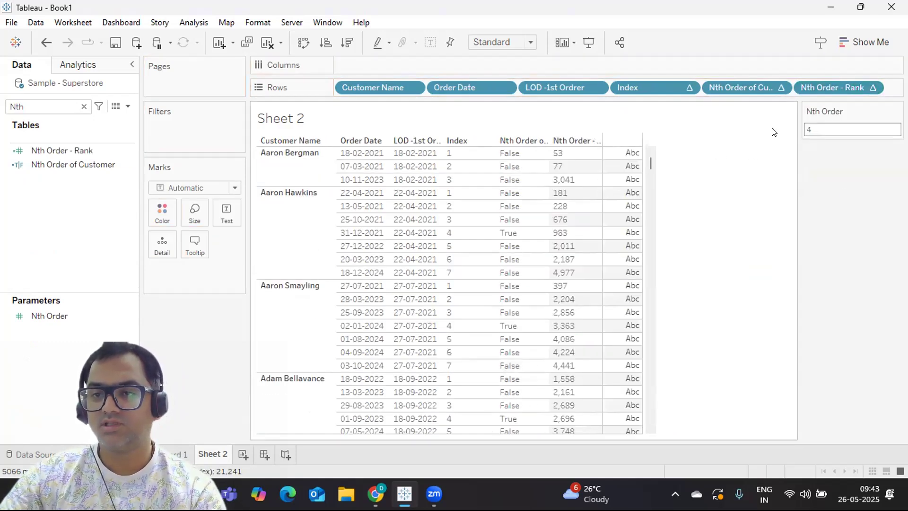
drag(831, 87, 714, 88)
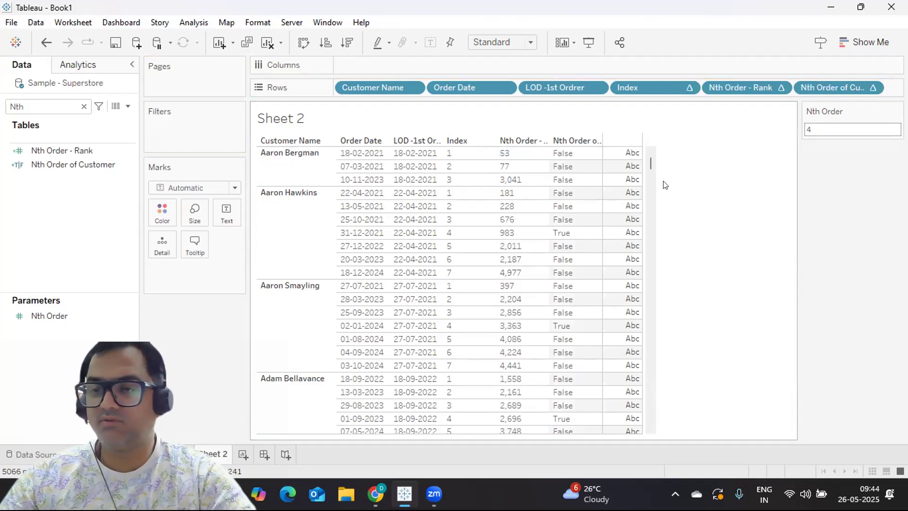
Set Nth Order - Rank to compute using Customer Name.
click(777, 88)
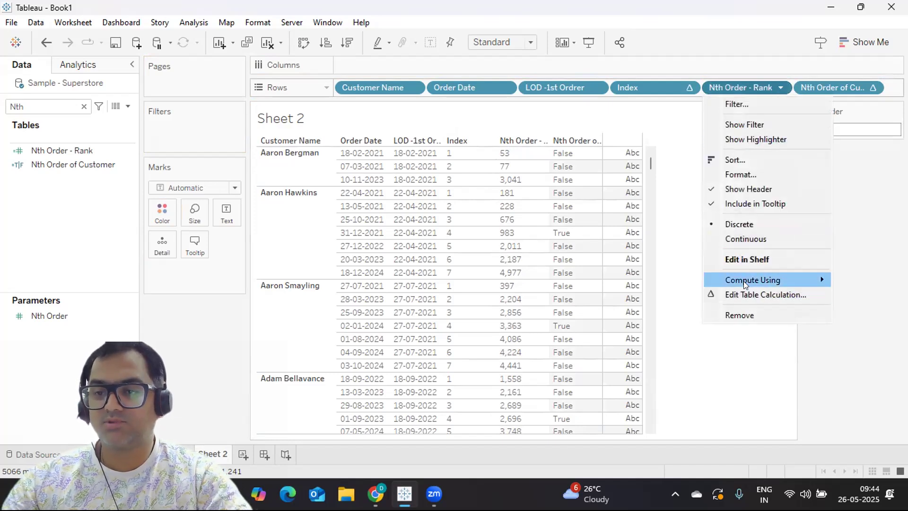
mouse_move(761, 279)
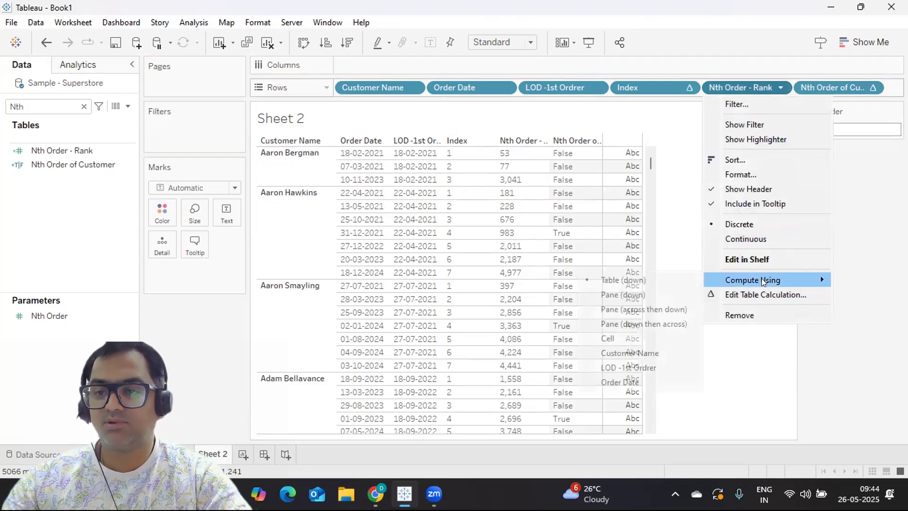
click(622, 347)
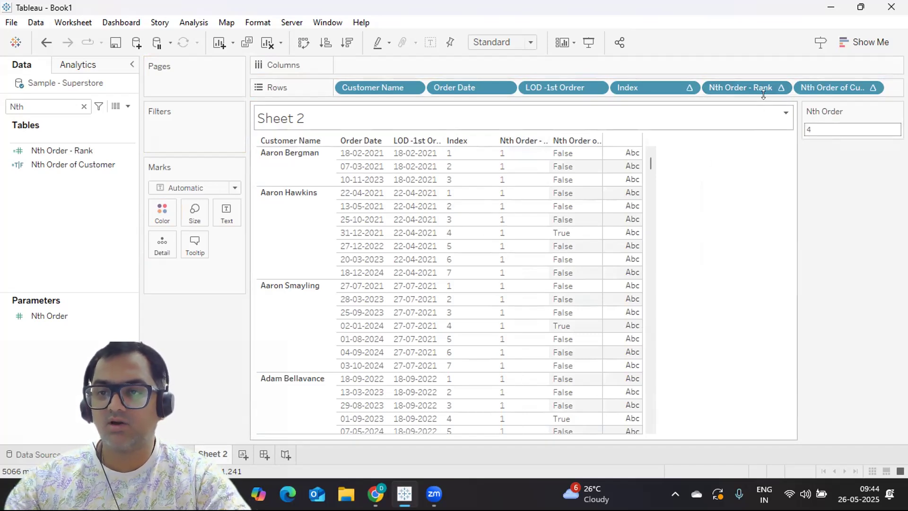
Edit the rank's table calculation to include Order Date and restart every Customer Name.
right_click(773, 84)
mouse_move(772, 277)
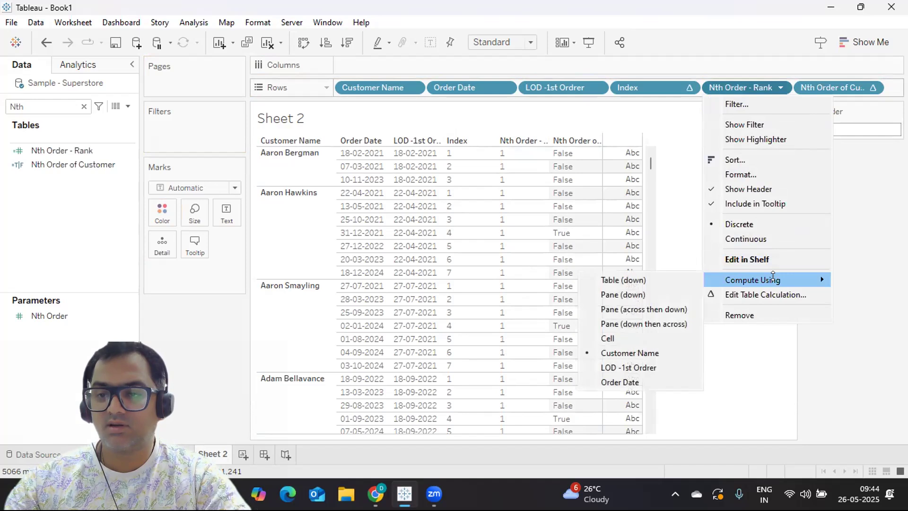
click(767, 293)
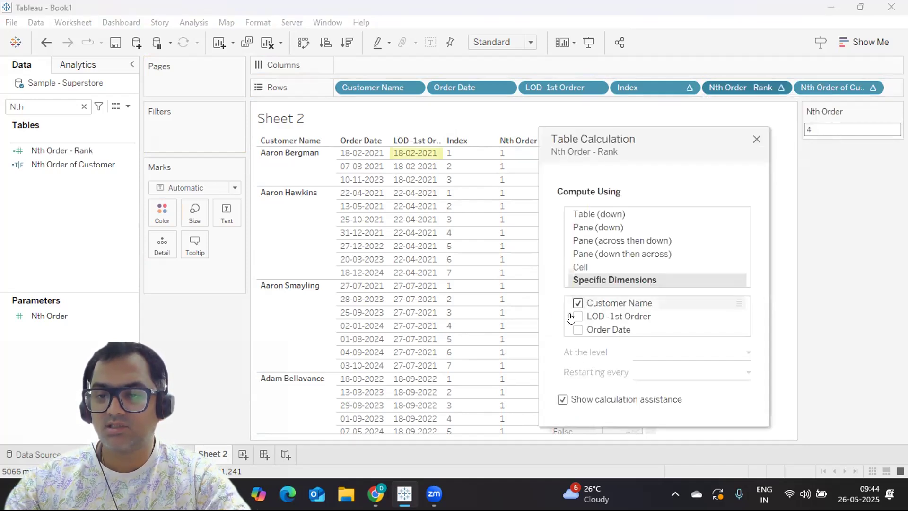
click(576, 330)
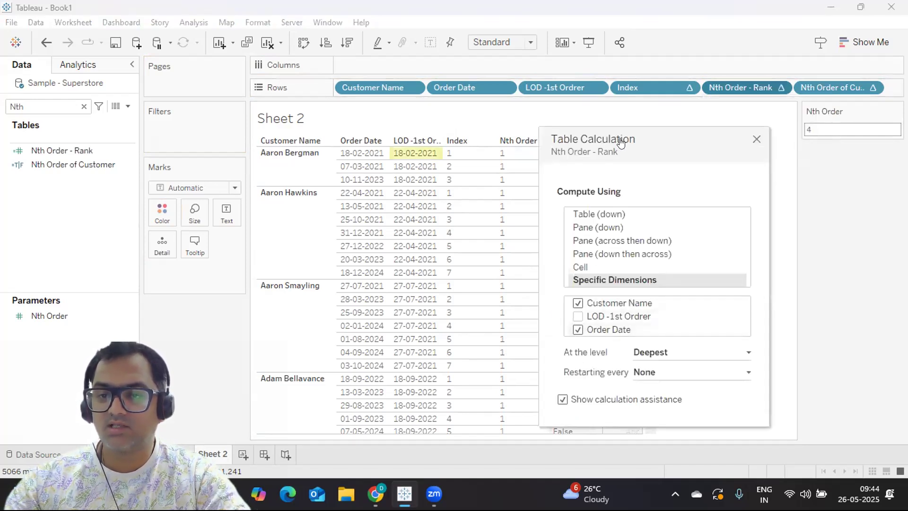
drag(620, 143, 779, 141)
click(819, 370)
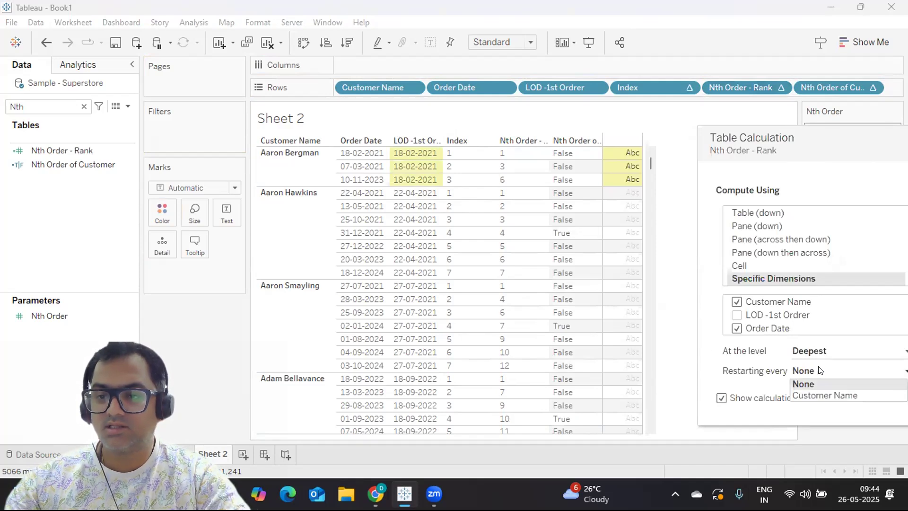
click(801, 391)
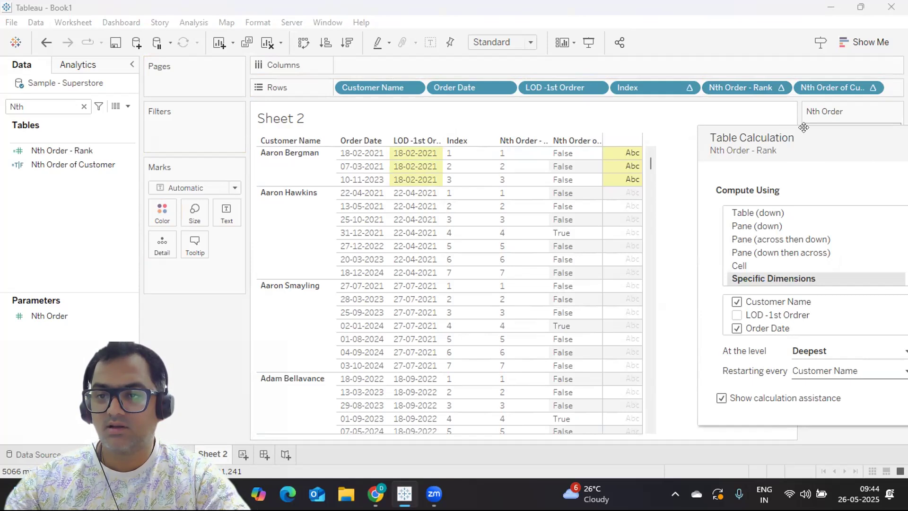
click(806, 151)
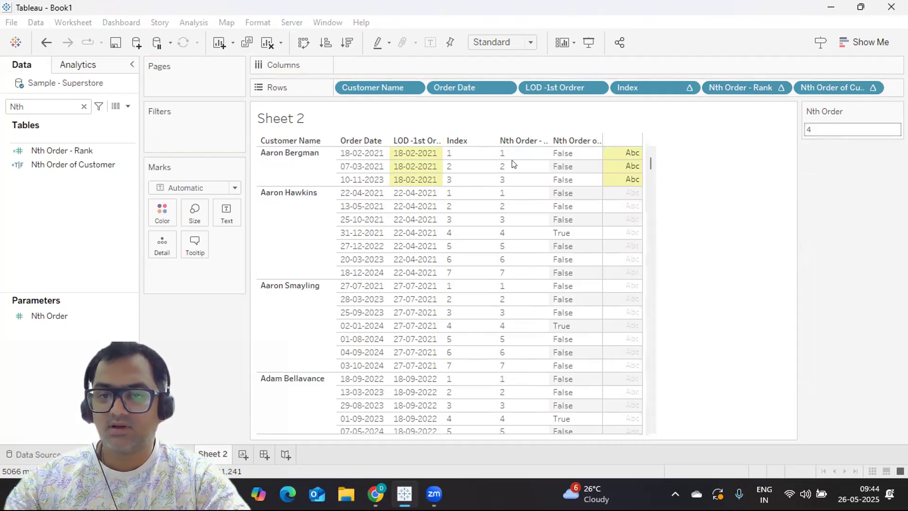